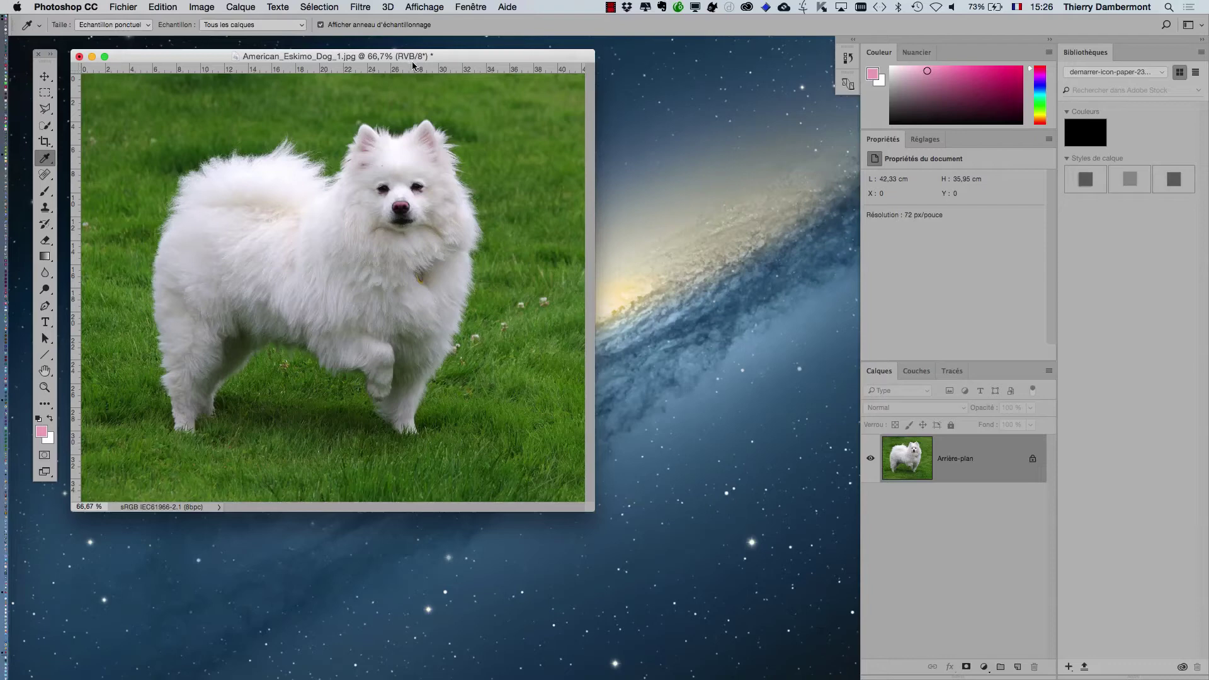
Step: Show American_Eskimo_Dog_1.jpg in full-screen mode with menu bar, panned up and left
mouse_move(473, 56)
left_mouse_down()
mouse_move(583, 94)
mouse_move(576, 76)
left_mouse_up()
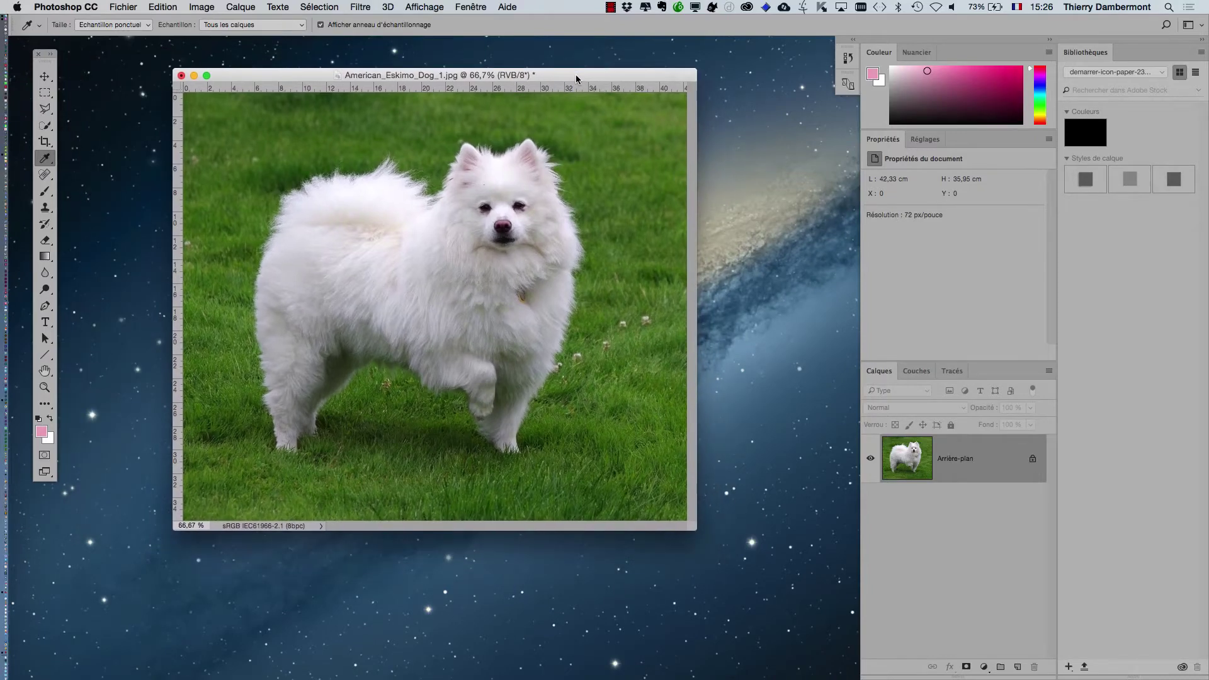
key("f")
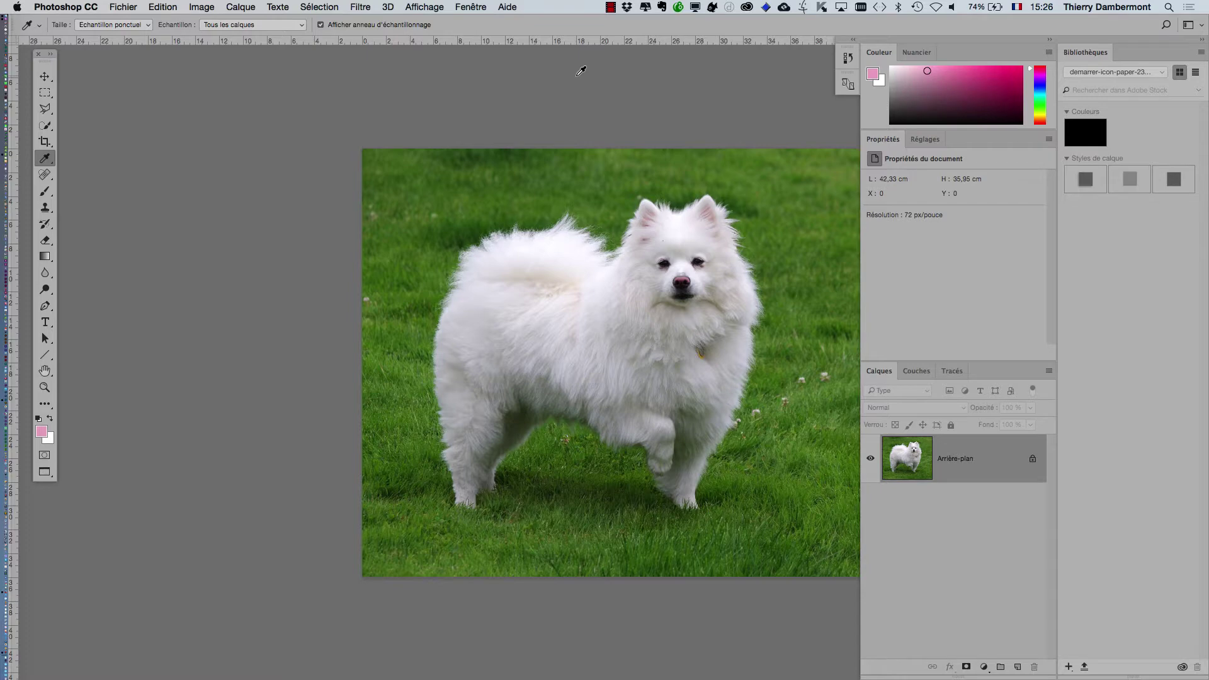
left_click_drag(700, 298, 487, 253)
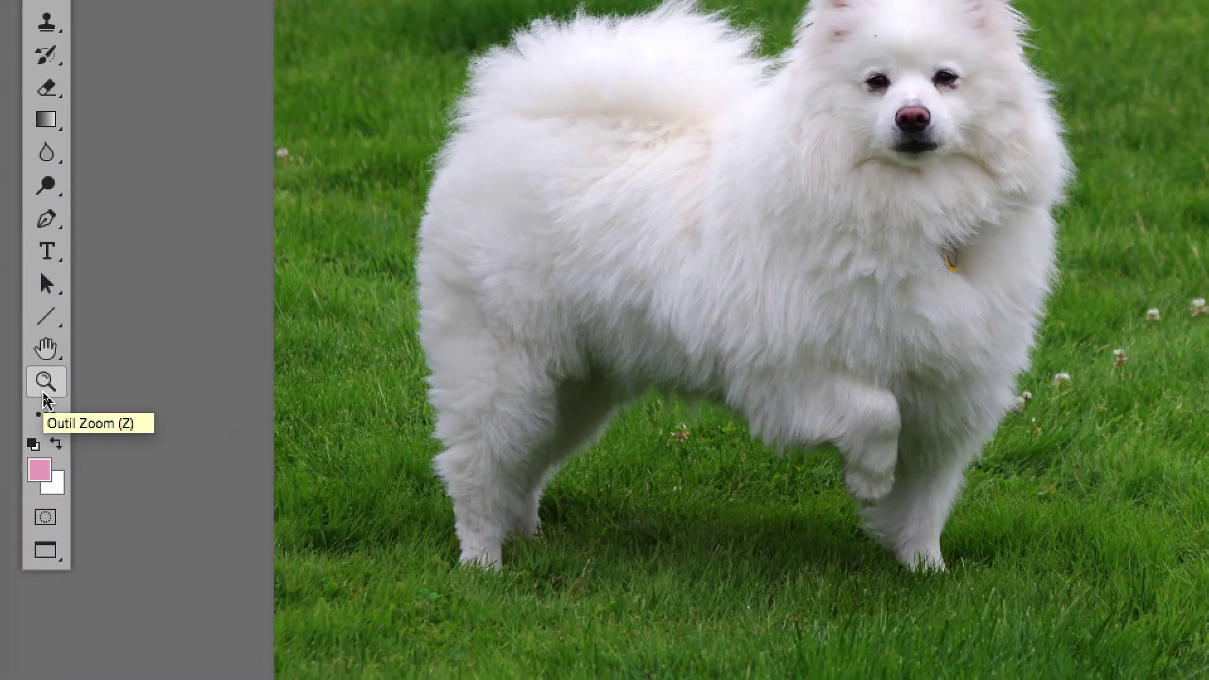
Step: Zoom in on the dog to about 100% and pan to inspect the fluffy fur edges
left_click(44, 394)
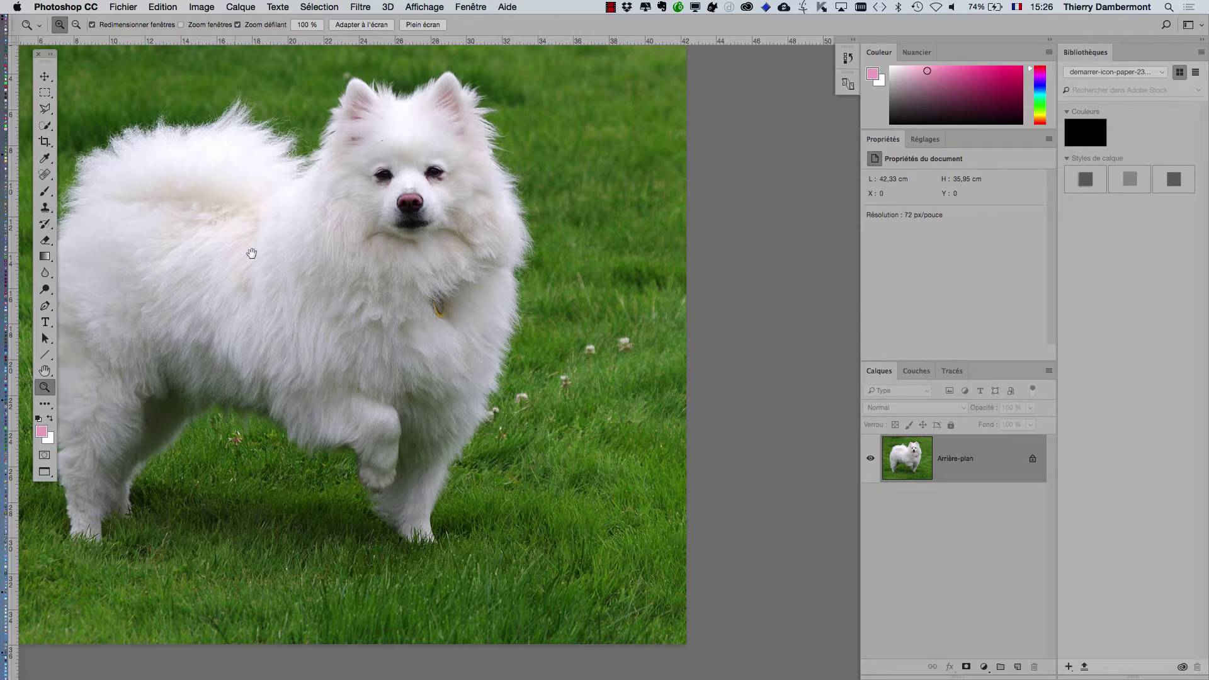
left_click_drag(250, 251, 375, 217)
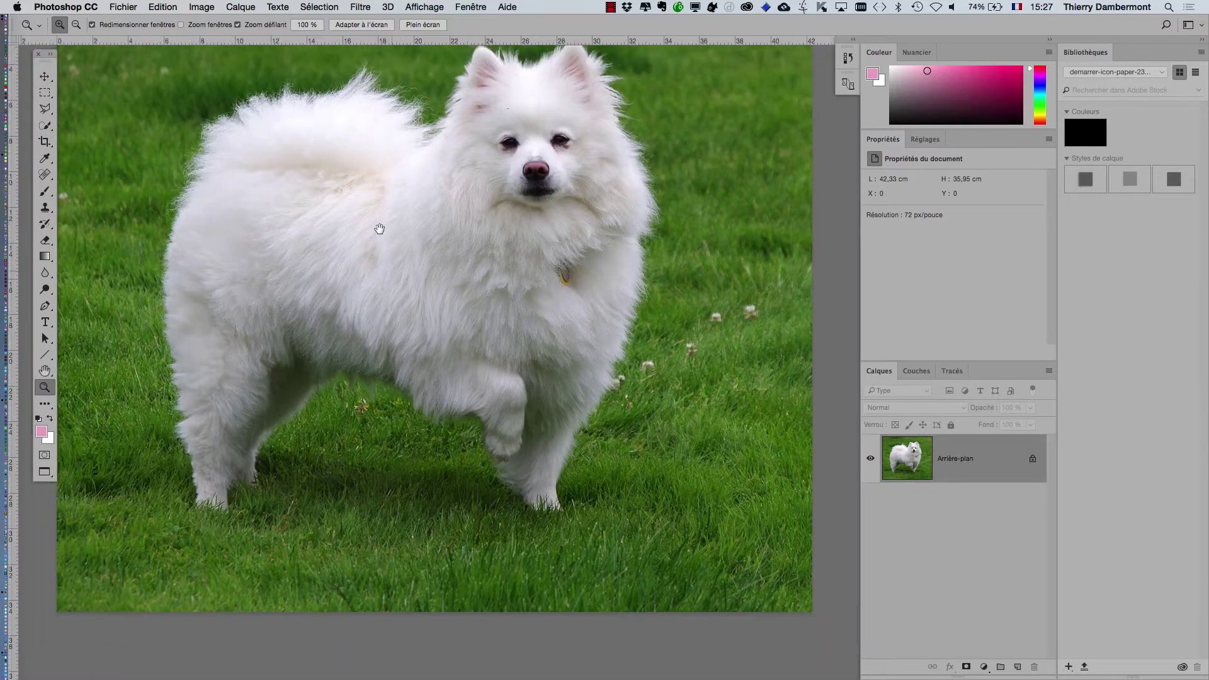
scroll(497, 310, "up", 3)
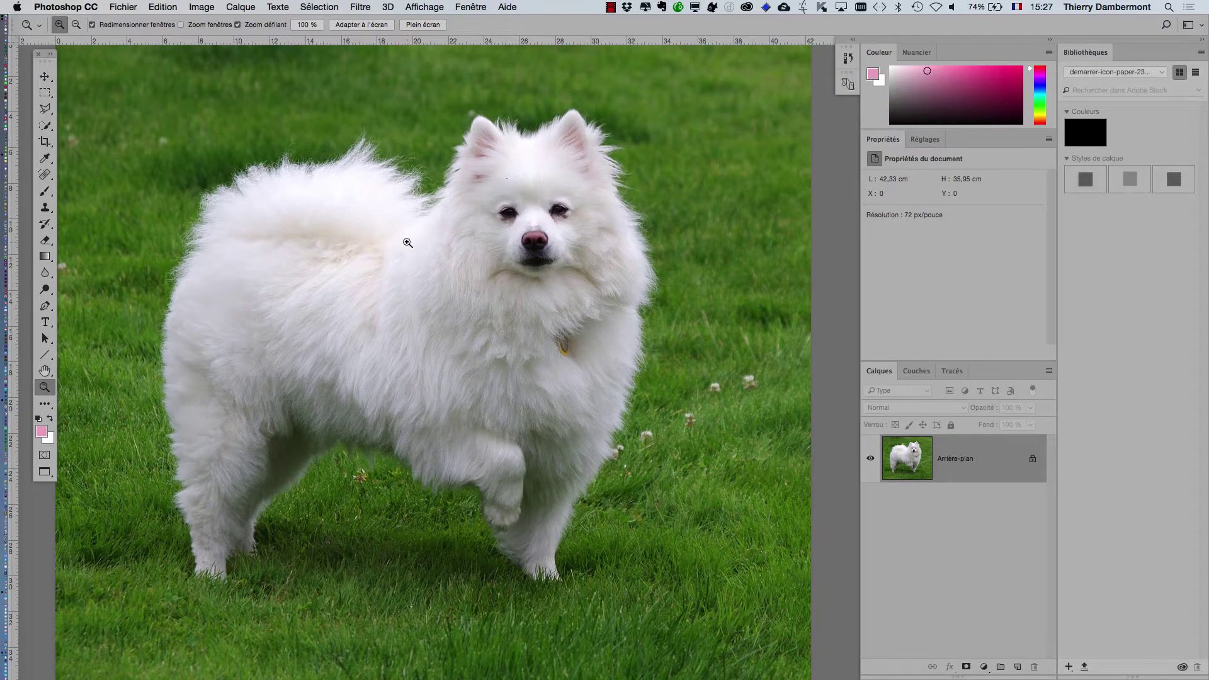
left_click_drag(472, 238, 508, 214)
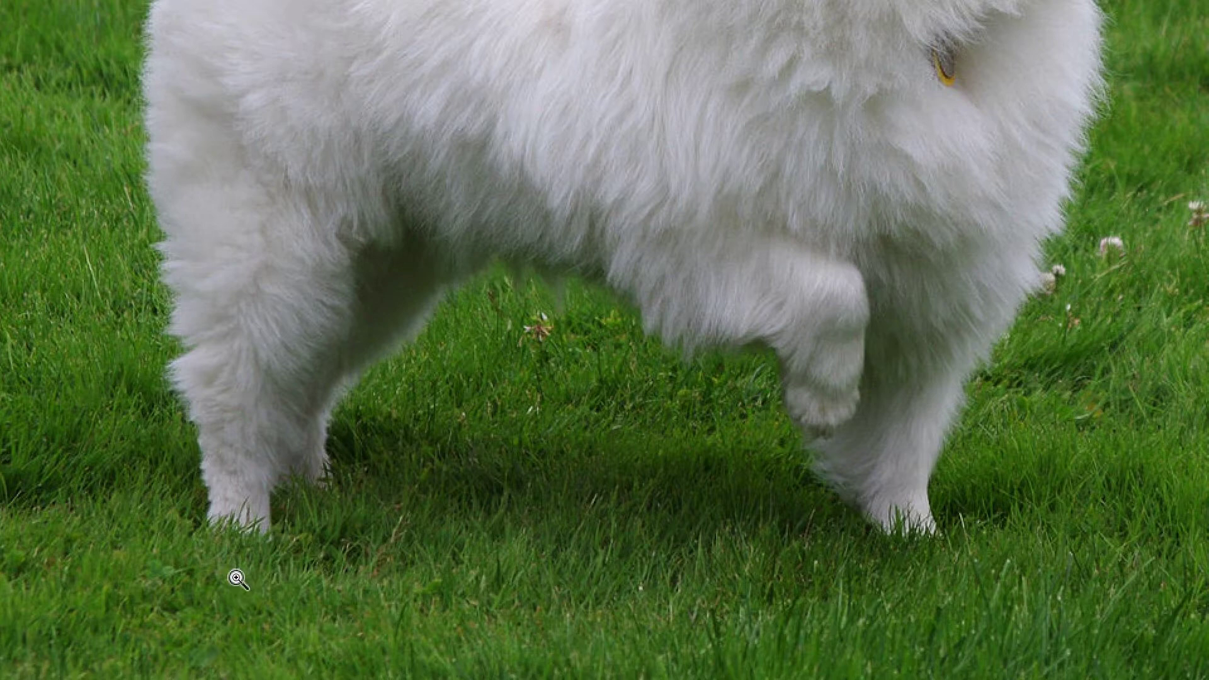
Step: Fit the whole dog photo on screen, then switch over to Firefox
key("v")
key("z")
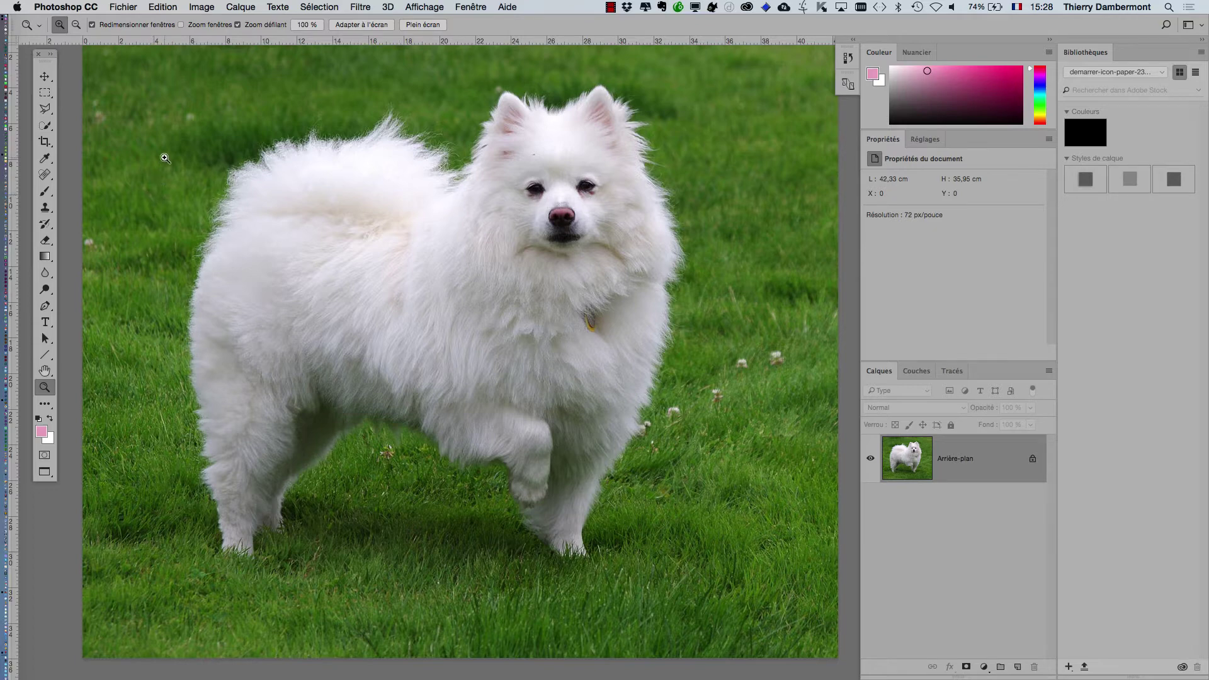
key("super+Tab")
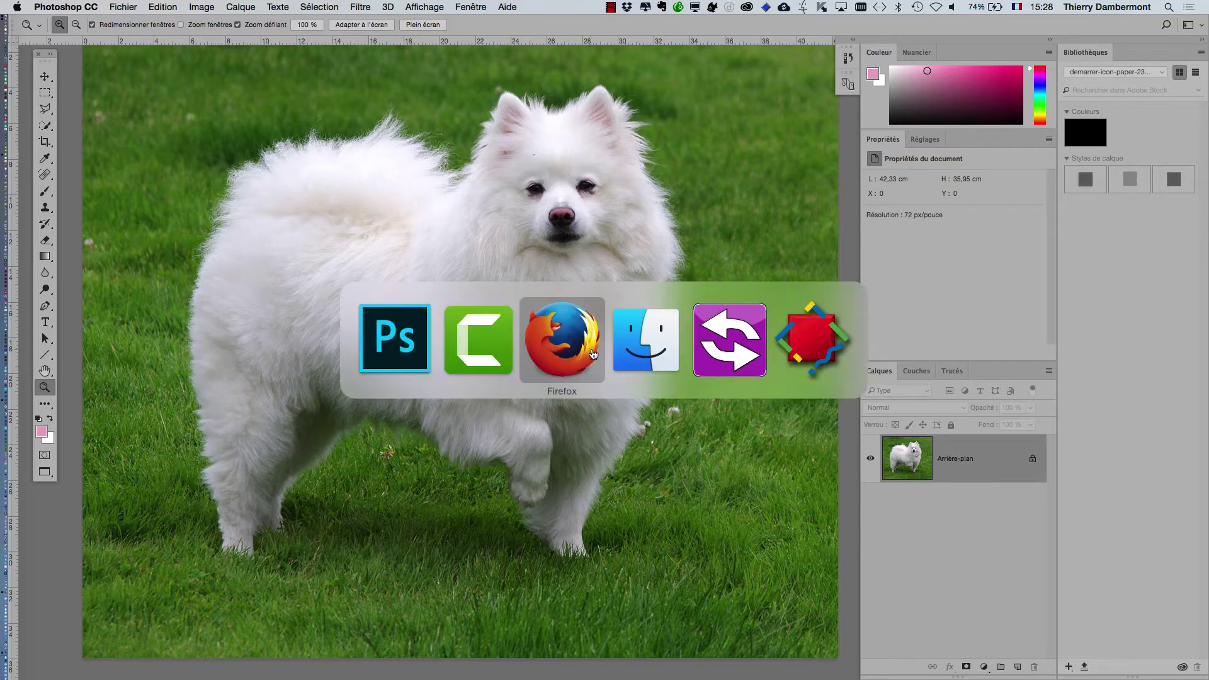
Step: Bring the Google Docs notes window forward from Firefox's Fenêtre menu and scroll to the topic list
left_click(382, 7)
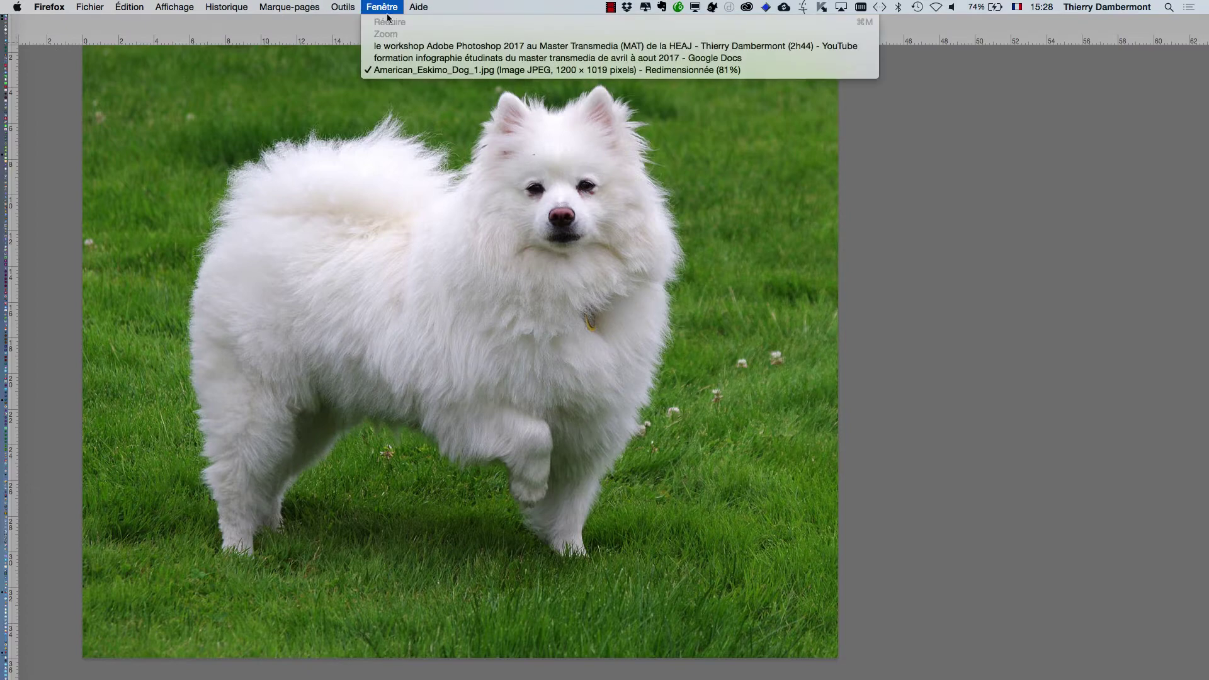
left_click(401, 49)
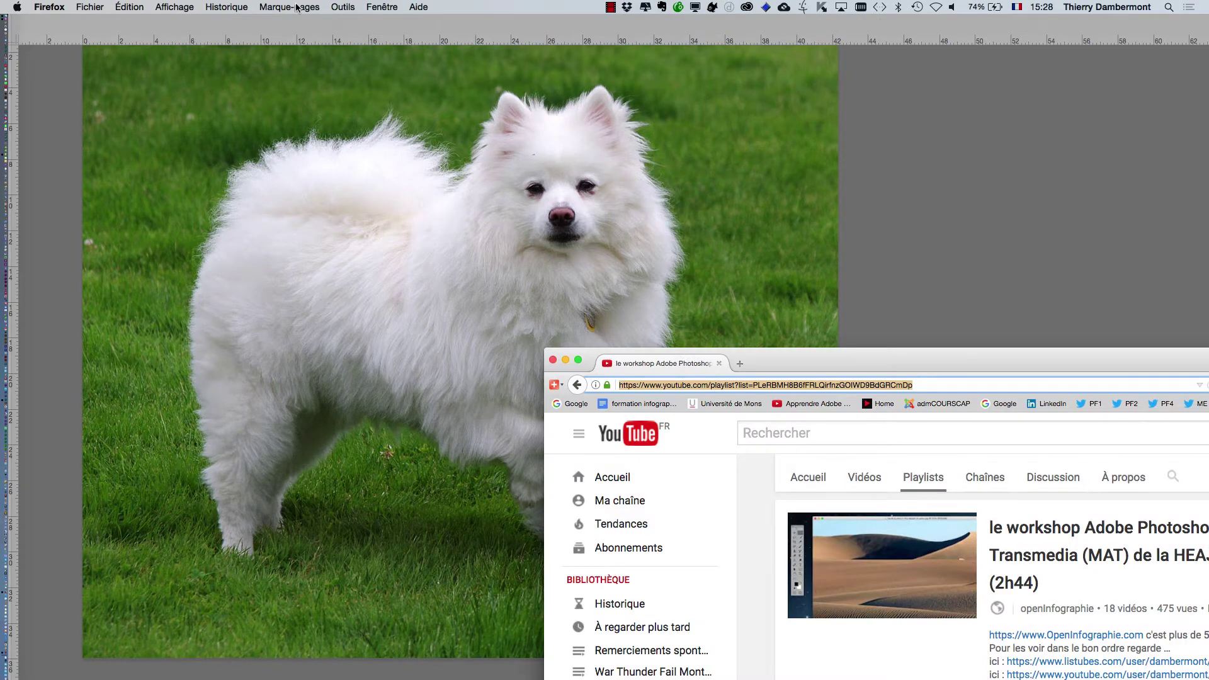
left_click(381, 7)
left_click(434, 60)
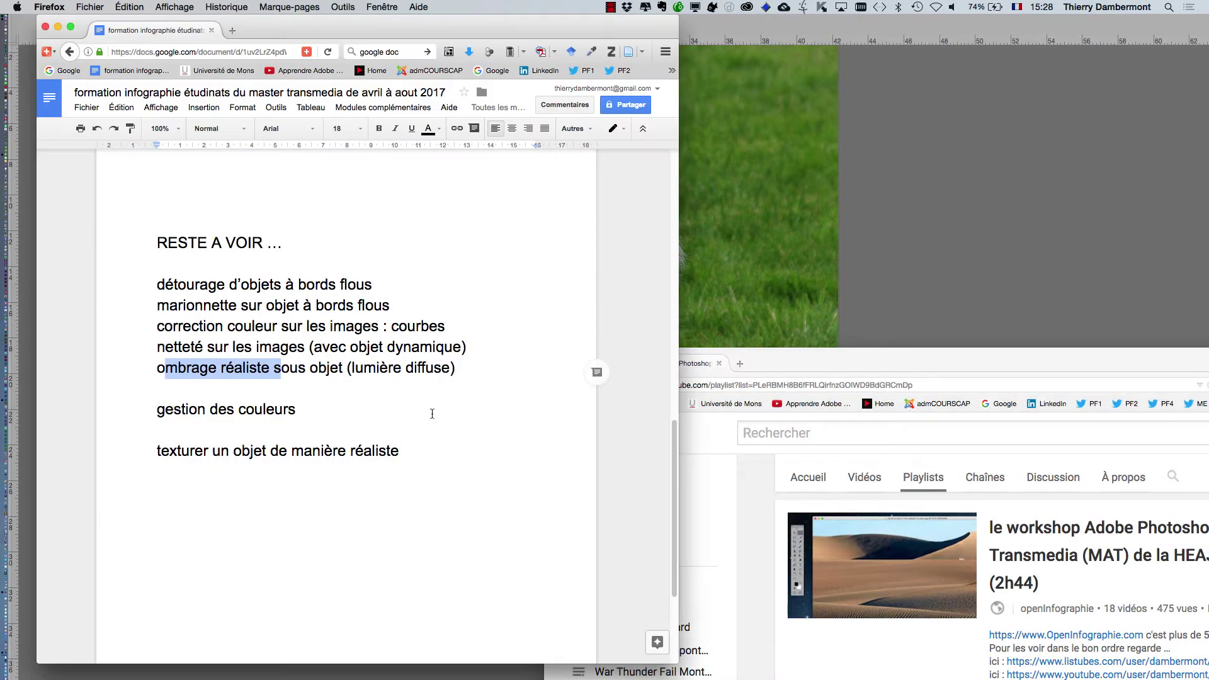
scroll(432, 414, "down", 1)
Step: Add 'détourage sur objets complexes comme des arbres ou cheveux : la méthode de la couche' to the list, then return to Photoshop
left_click(429, 446)
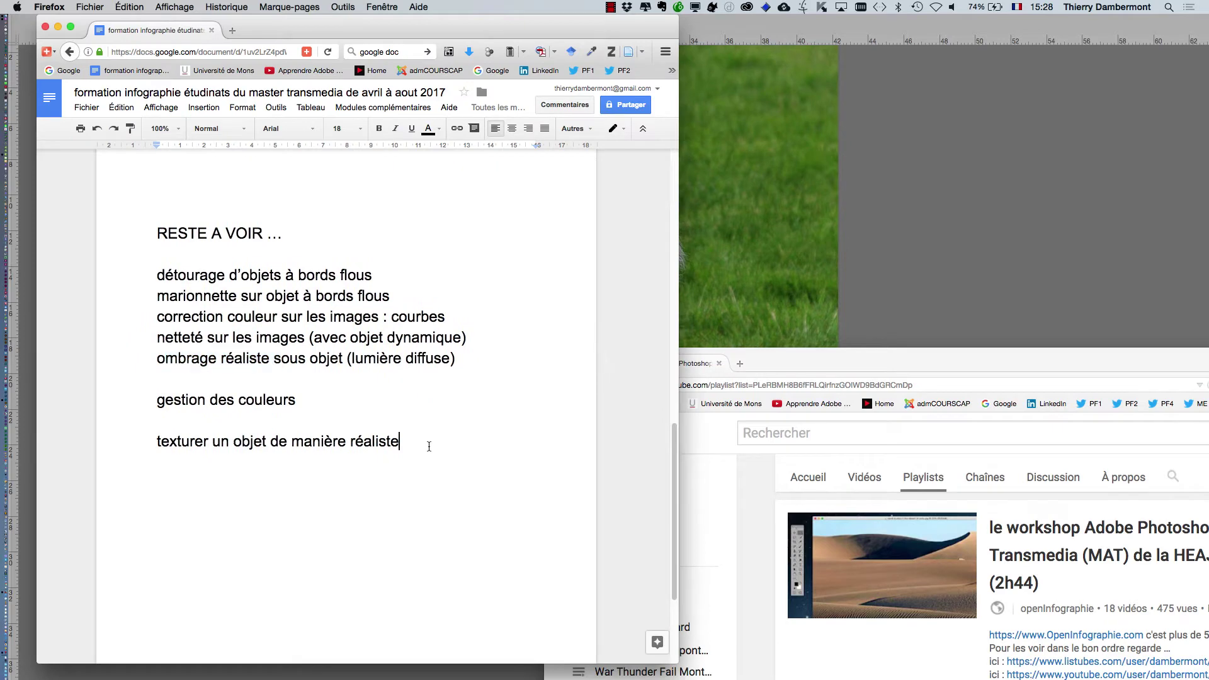
key("Return")
type("détou")
type("rage sur ob")
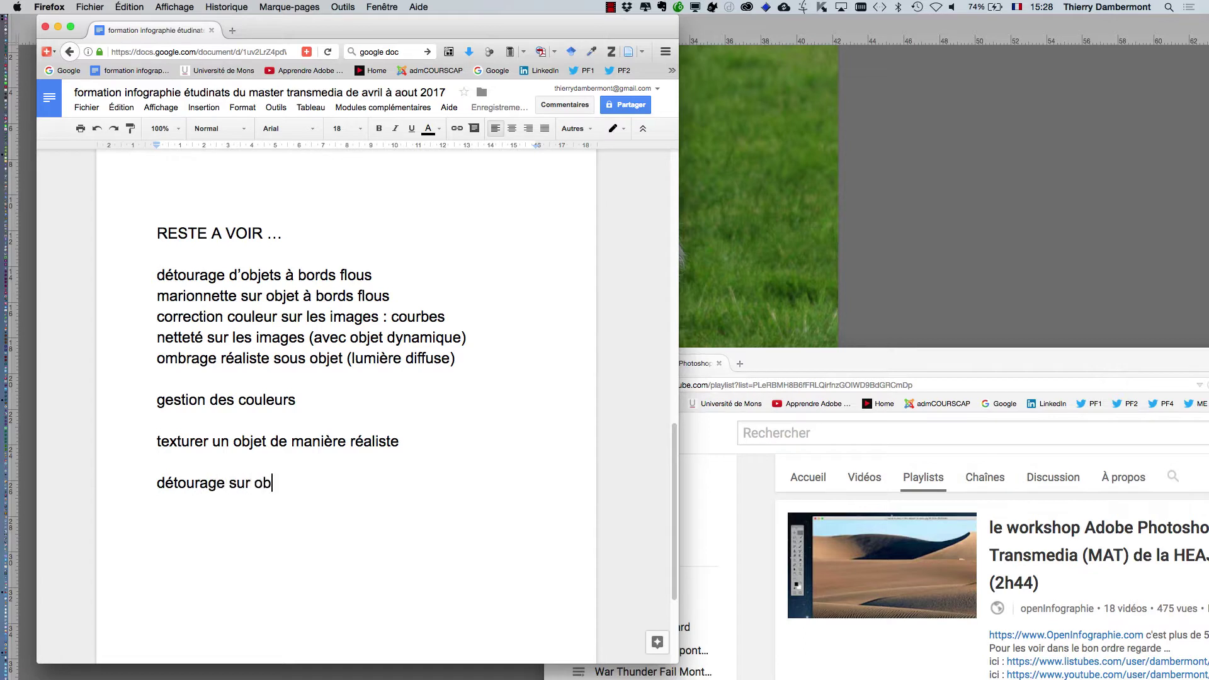
type("jets complexes co")
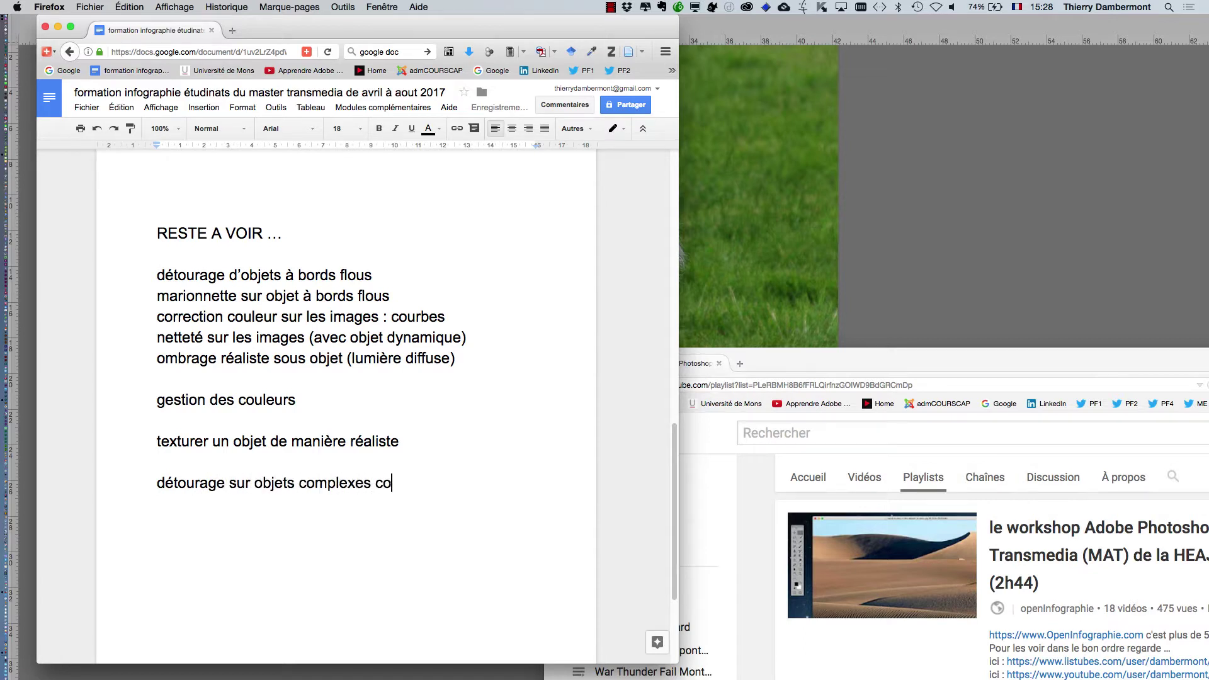
type("mme des arbres o")
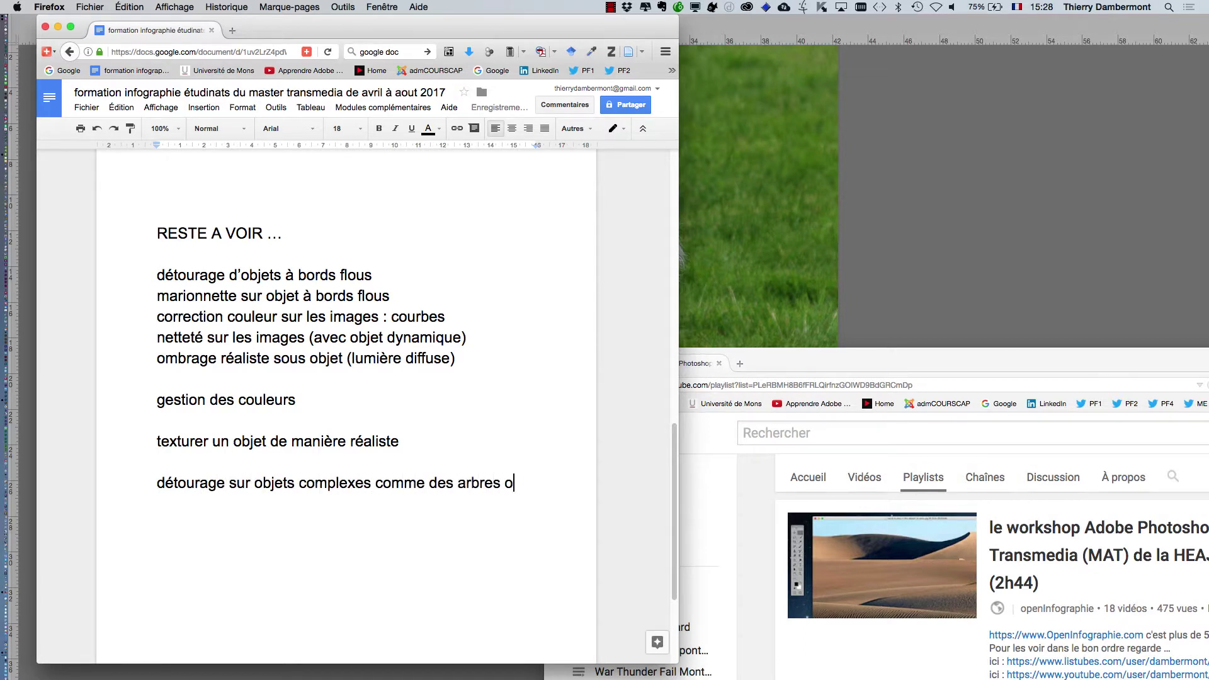
type("u cheveux")
type(" : la métho")
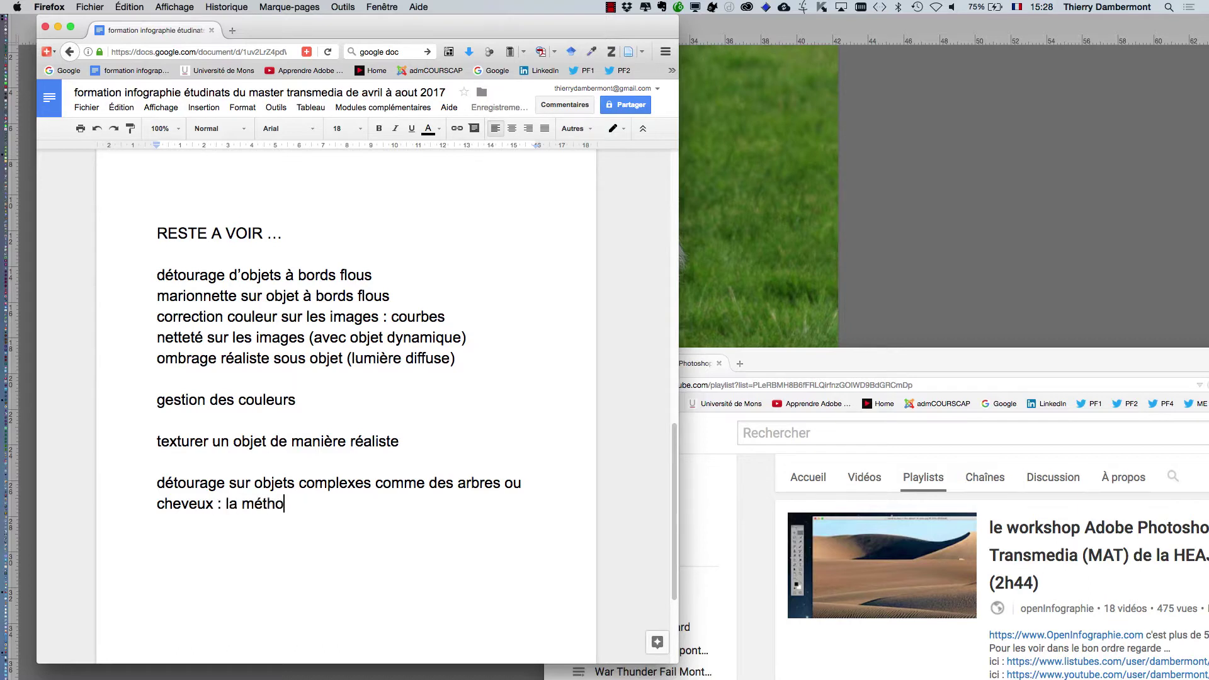
type("de de la couche alp")
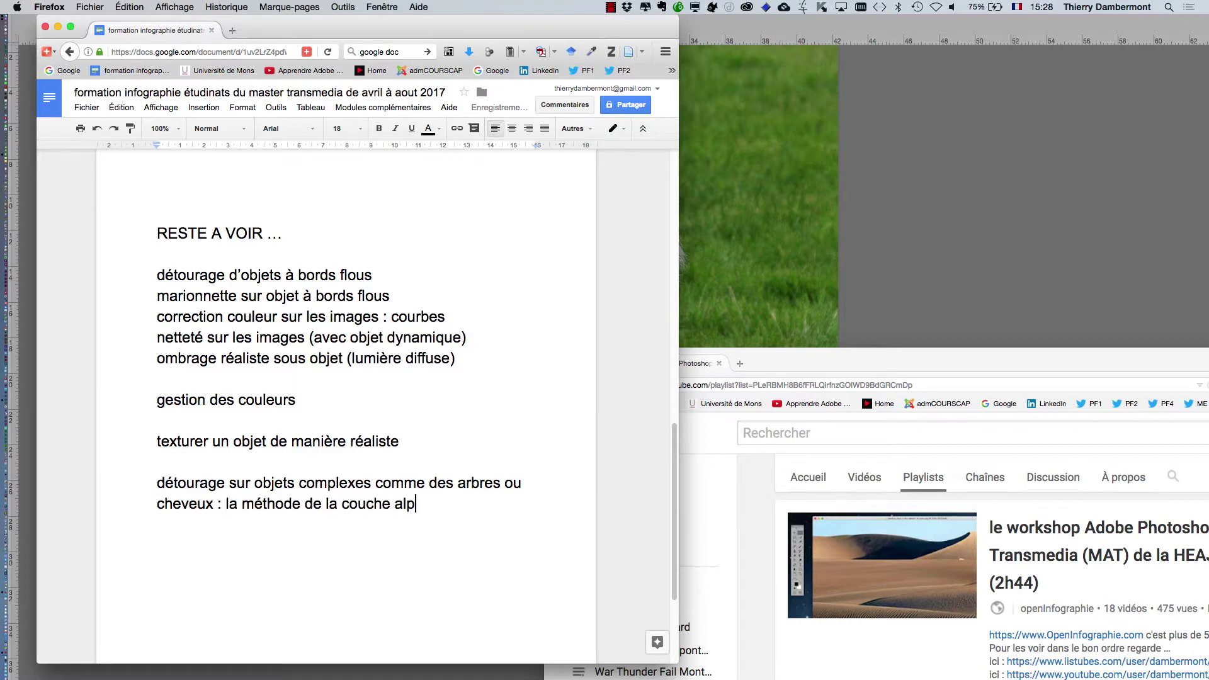
type("ha retravail")
type("lée")
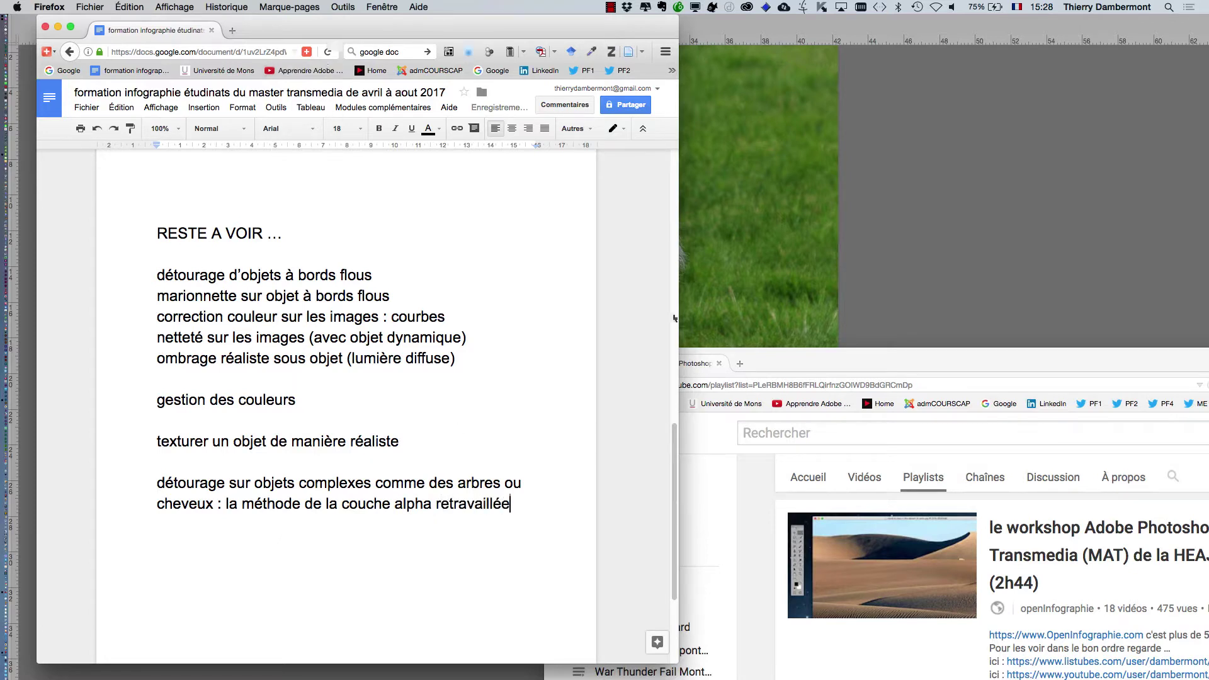
left_click_drag(276, 29, 306, 32)
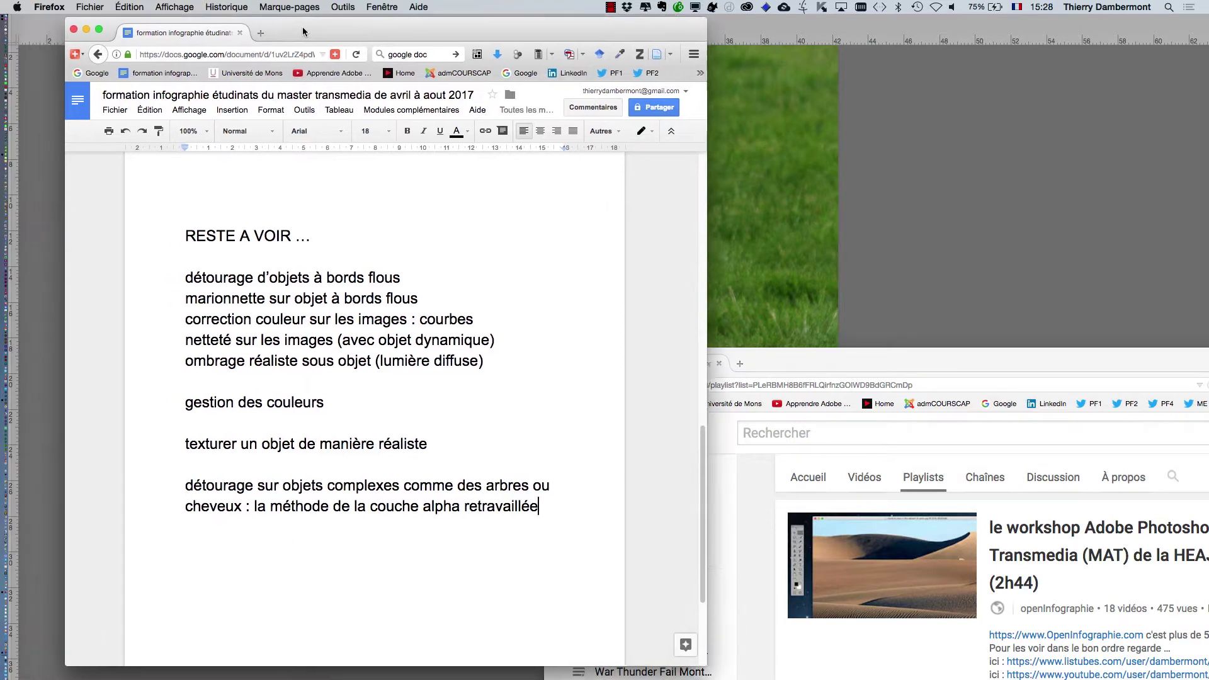
left_click(758, 192)
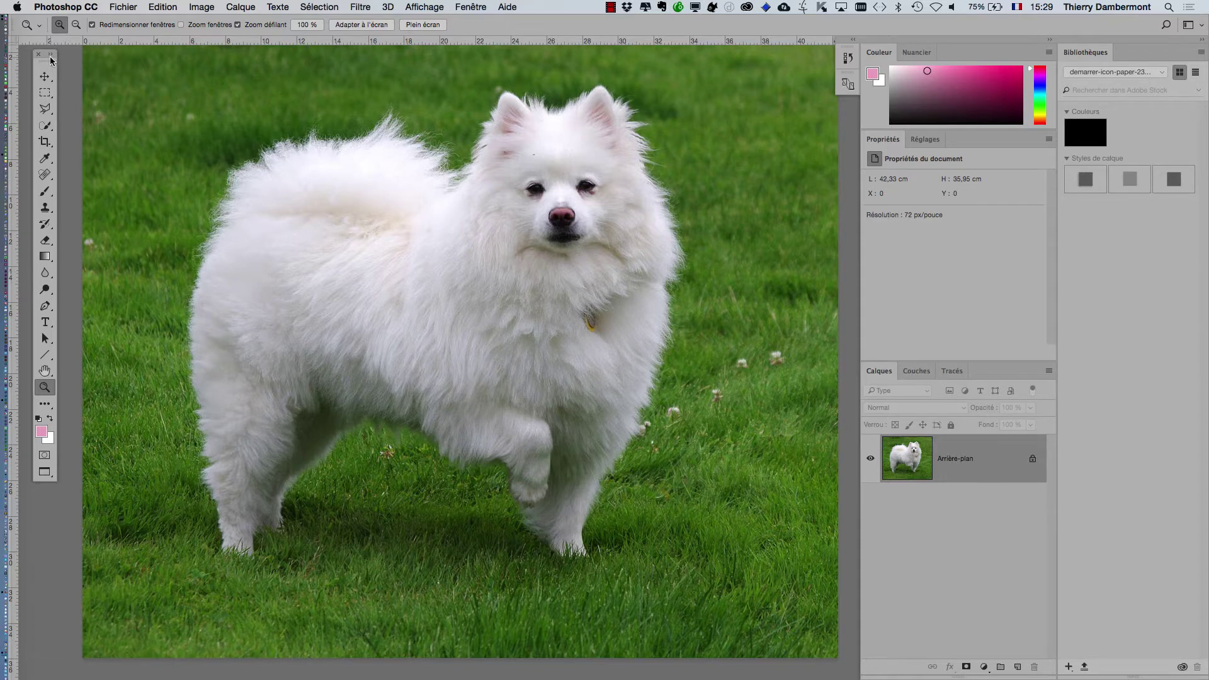
mouse_move(49, 59)
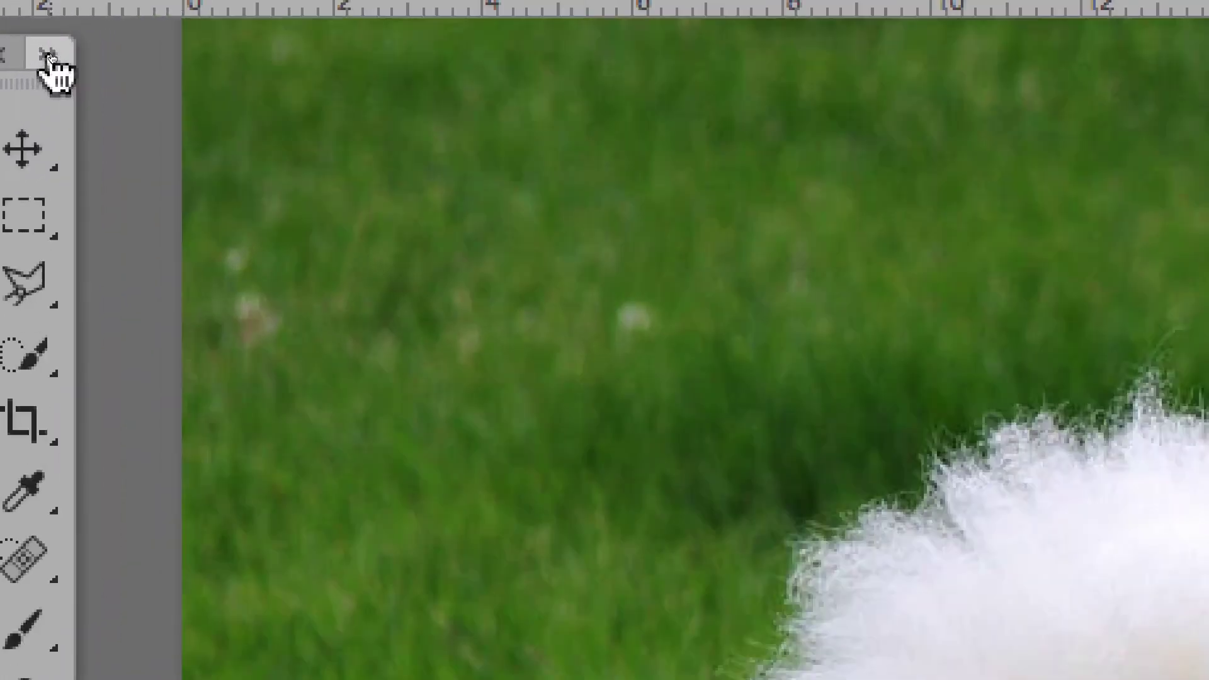
Step: Expand the toolbox to two columns, move it lower, and turn on Quick Mask mode
left_click(49, 57)
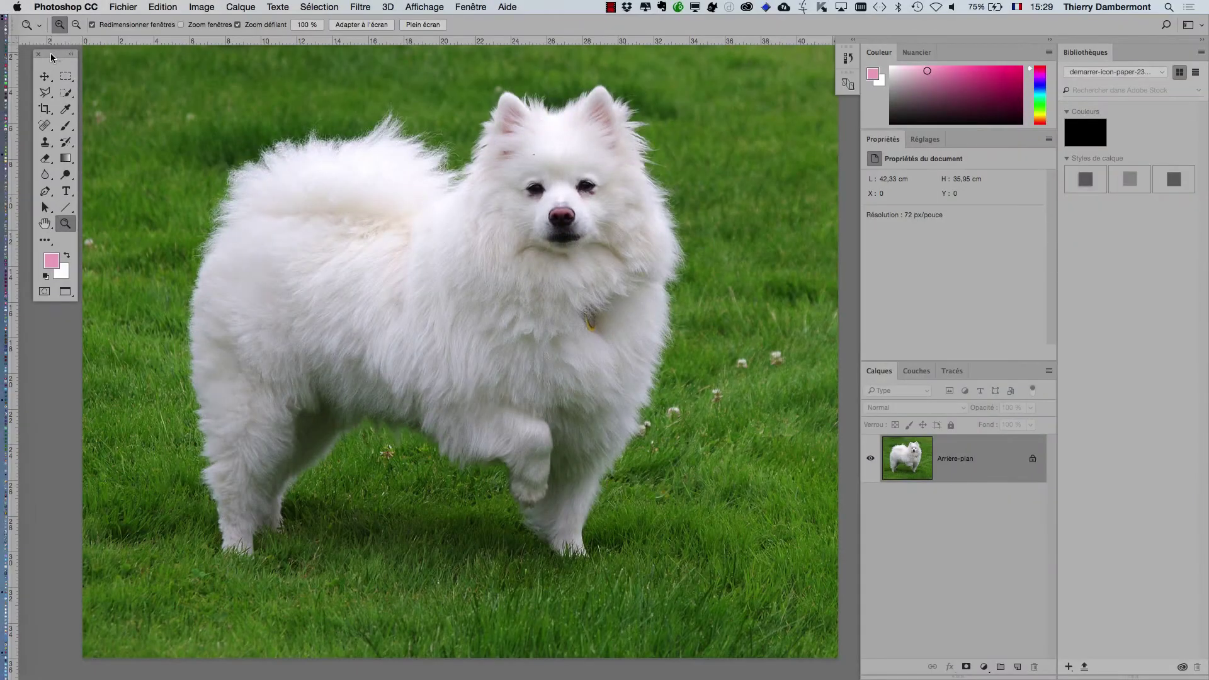
left_click_drag(54, 50, 69, 112)
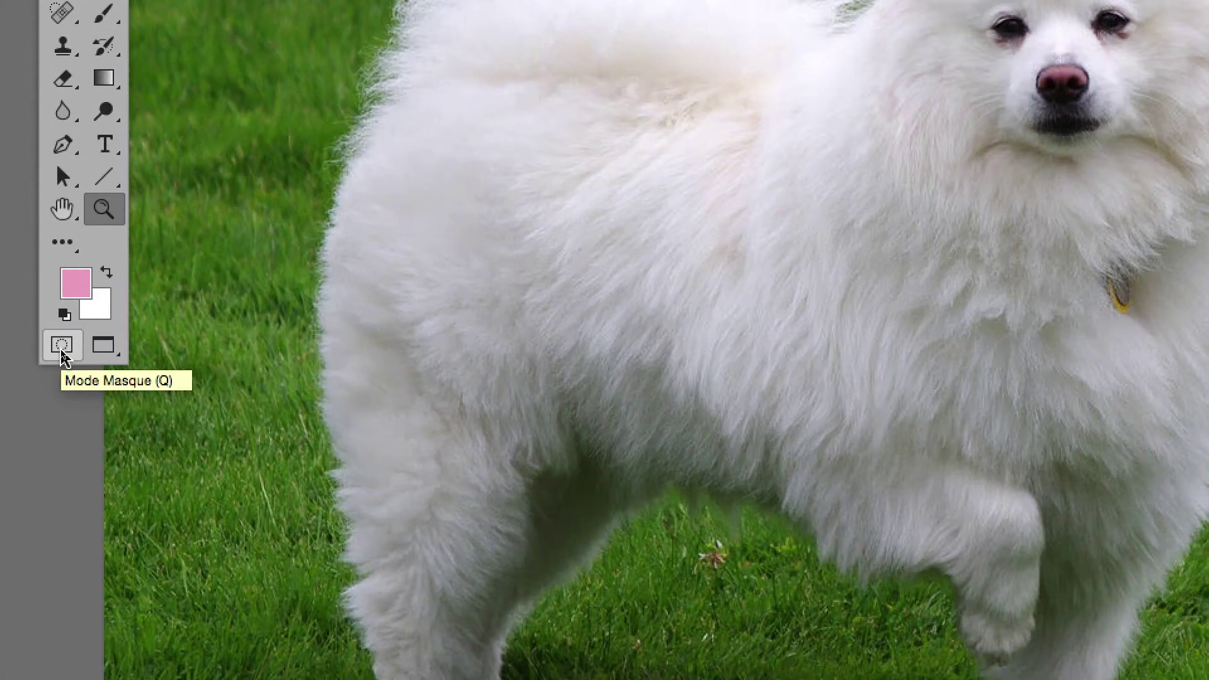
left_click(63, 357)
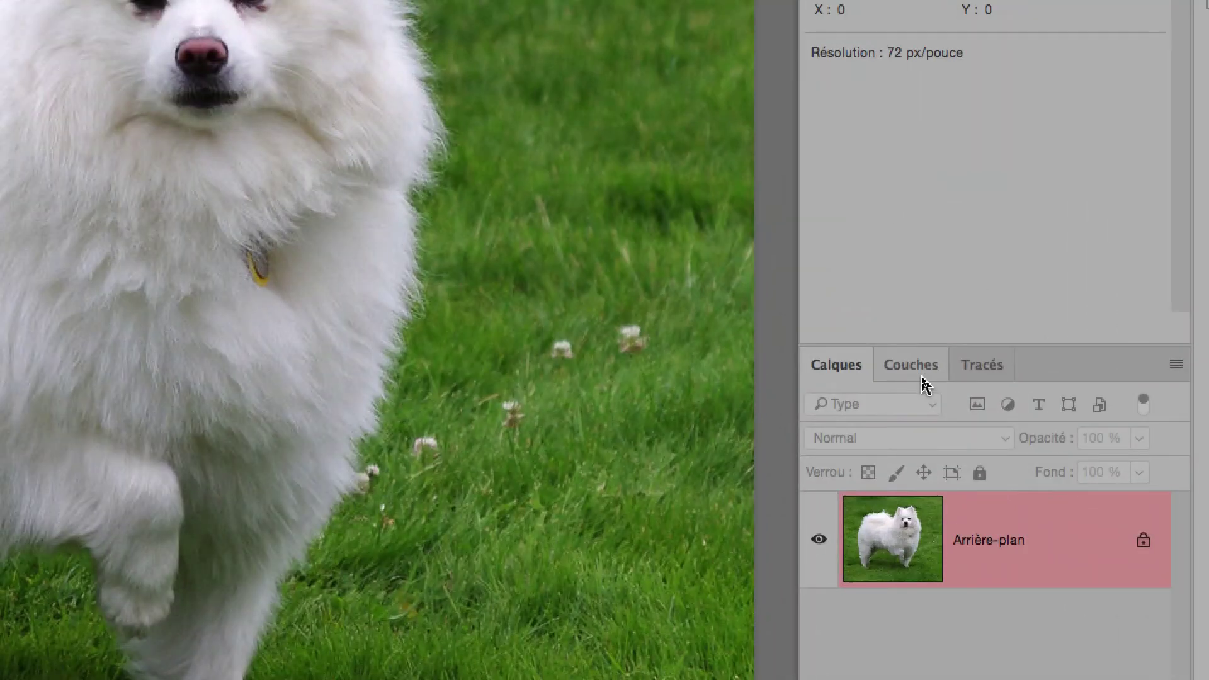
Step: Show the Couches panel and toggle Quick Mask off and on to see the Masque channel
left_click(923, 372)
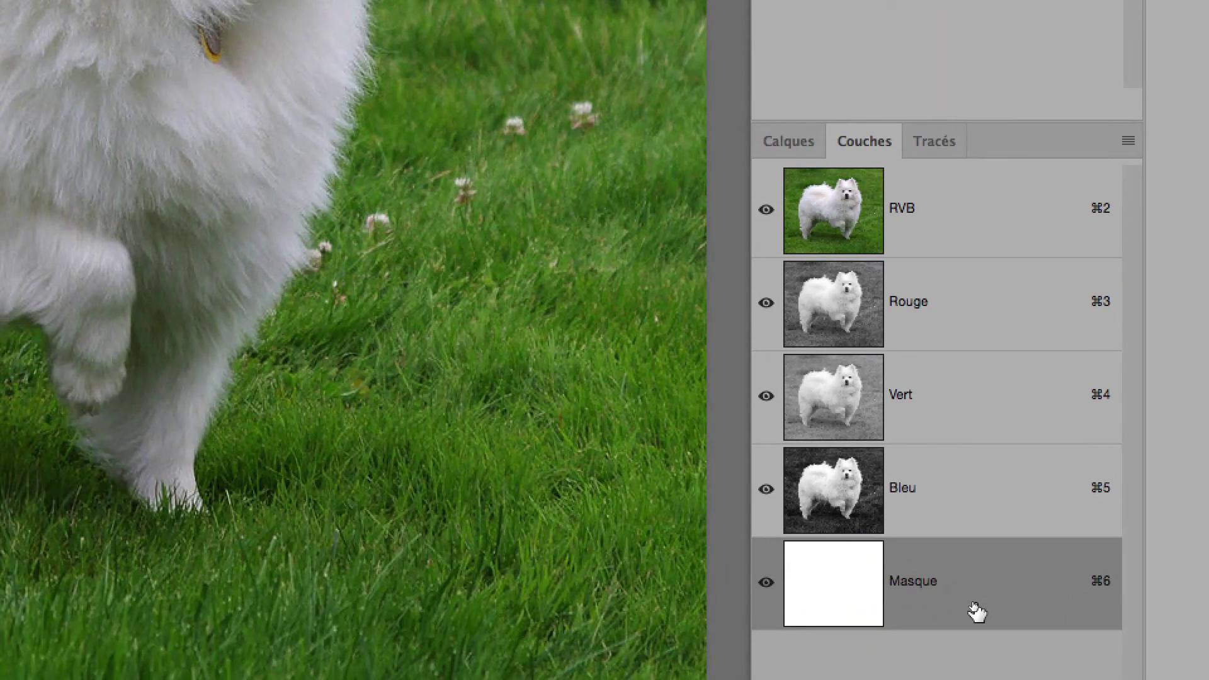
left_click_drag(975, 611, 976, 612)
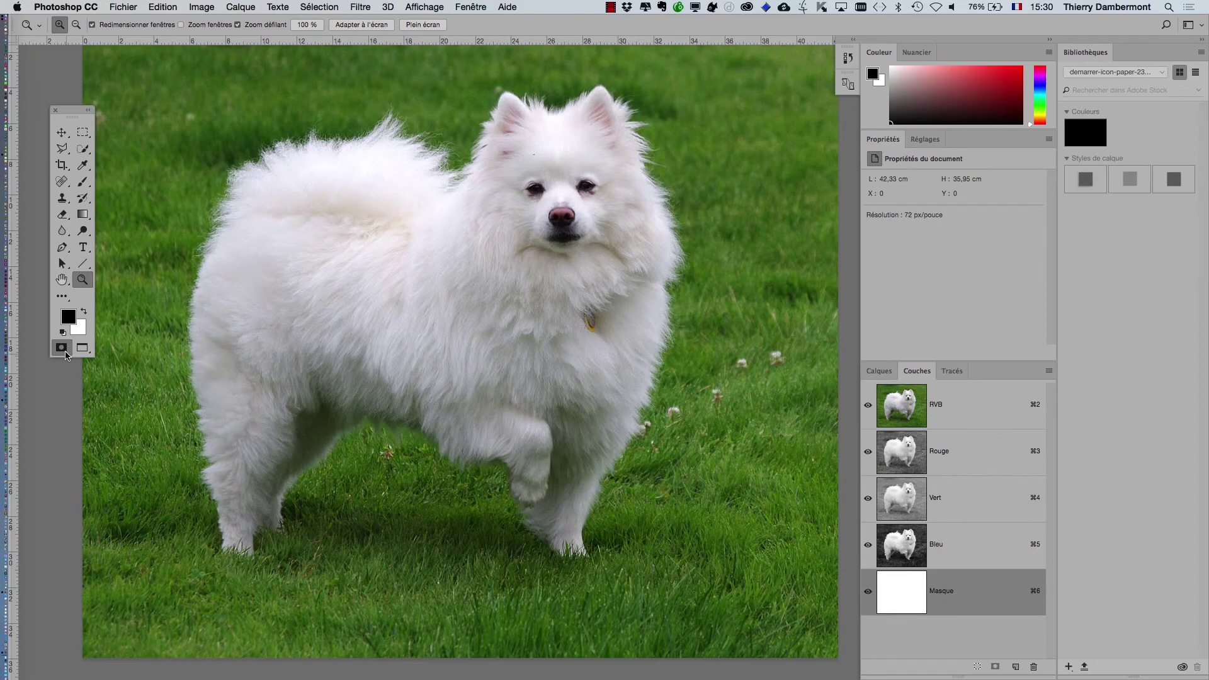
left_click(66, 352)
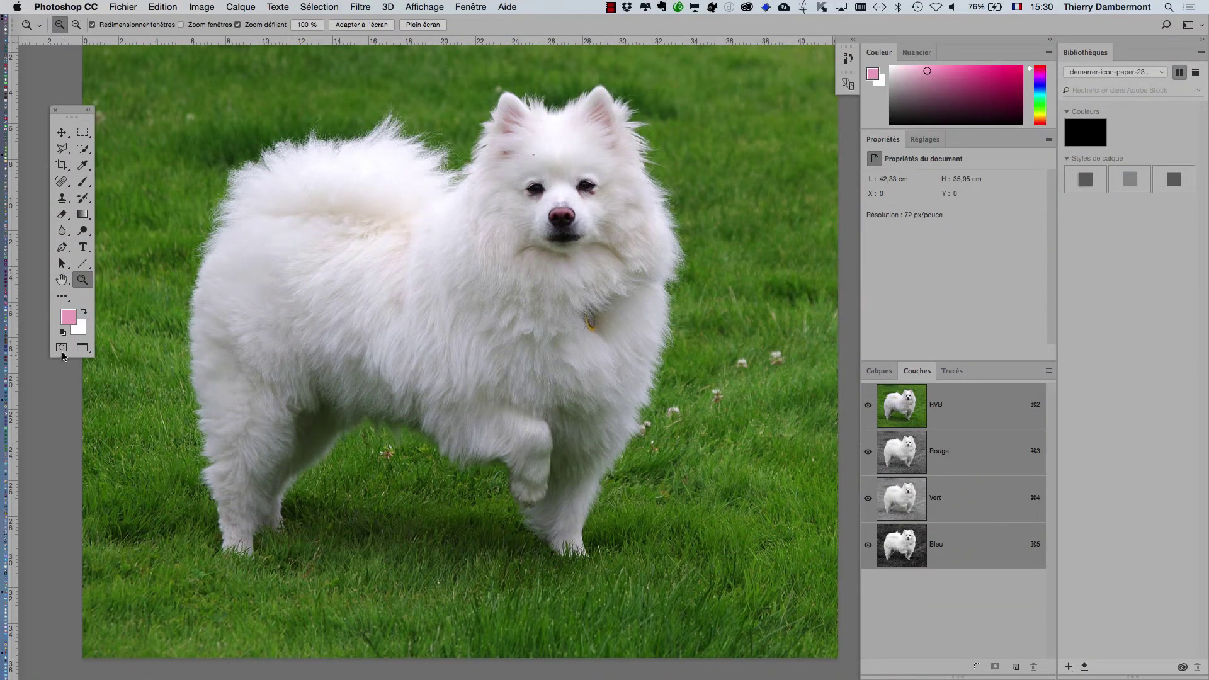
left_click(62, 352)
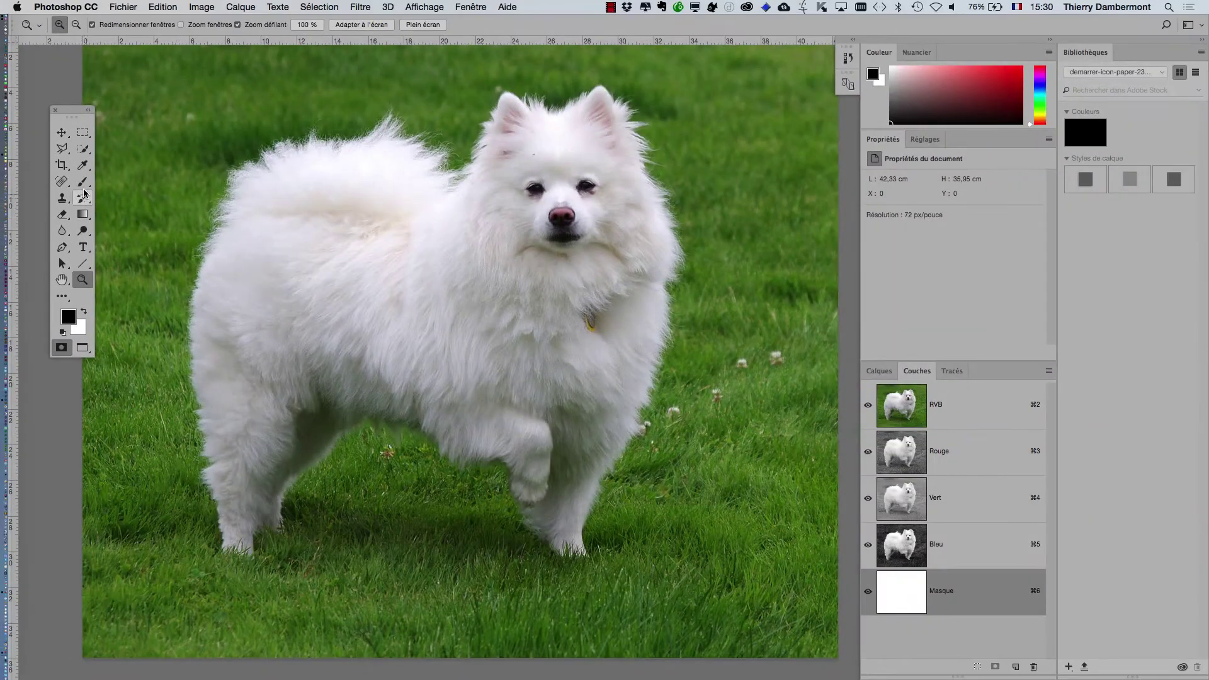
Step: Select Outil Pinceau from the painting-tools group
left_click(84, 184)
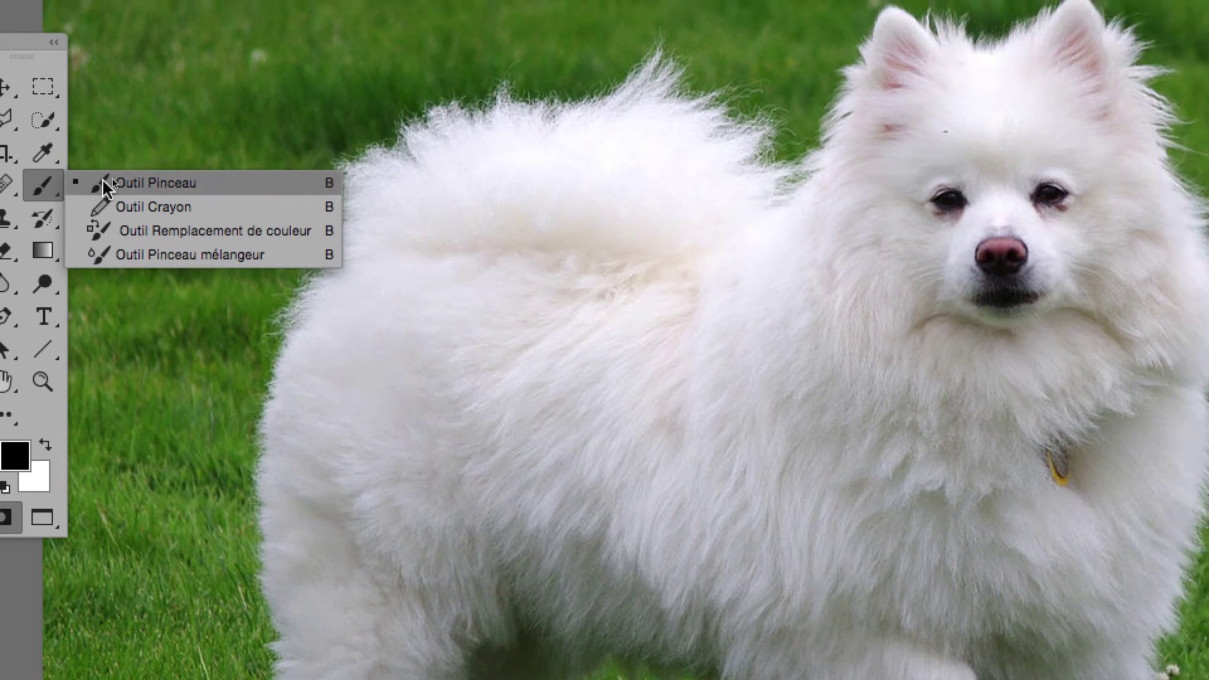
left_click(84, 189)
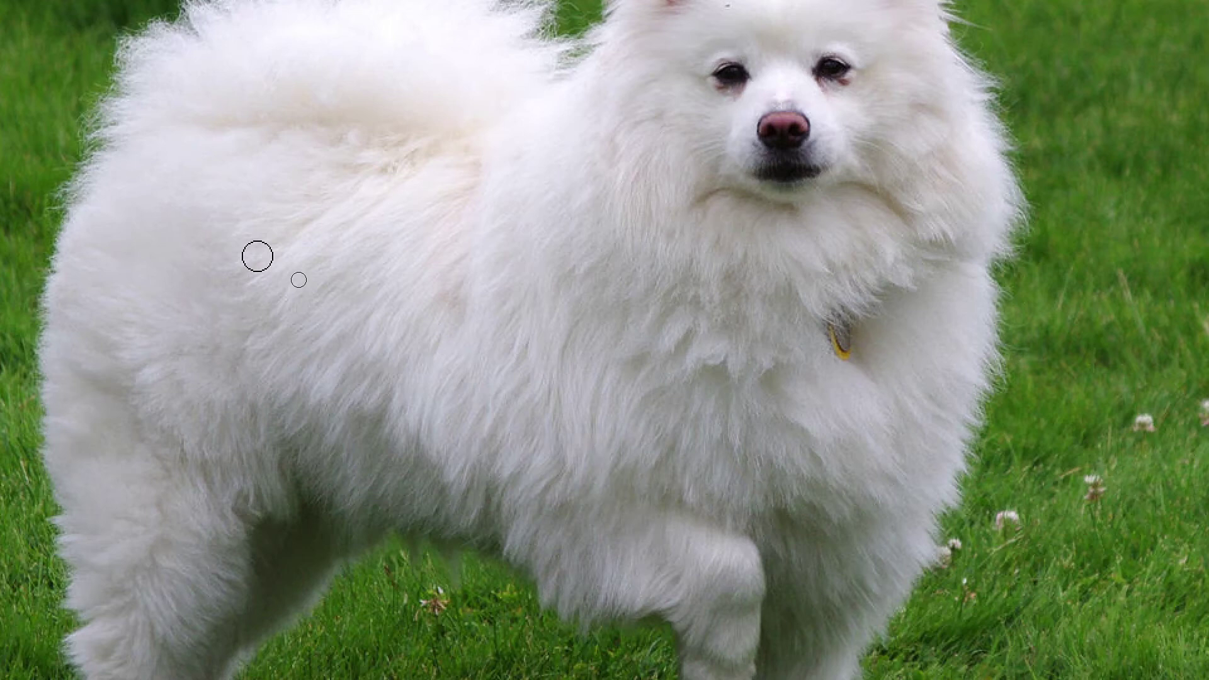
Step: Set a 0%-hardness brush of about 59 px and paint red mask down the right fur edge from the ear
mouse_move(298, 280)
left_mouse_down()
mouse_move(363, 284)
mouse_move(296, 286)
mouse_move(338, 287)
mouse_move(300, 286)
mouse_move(325, 290)
mouse_move(312, 168)
left_mouse_up()
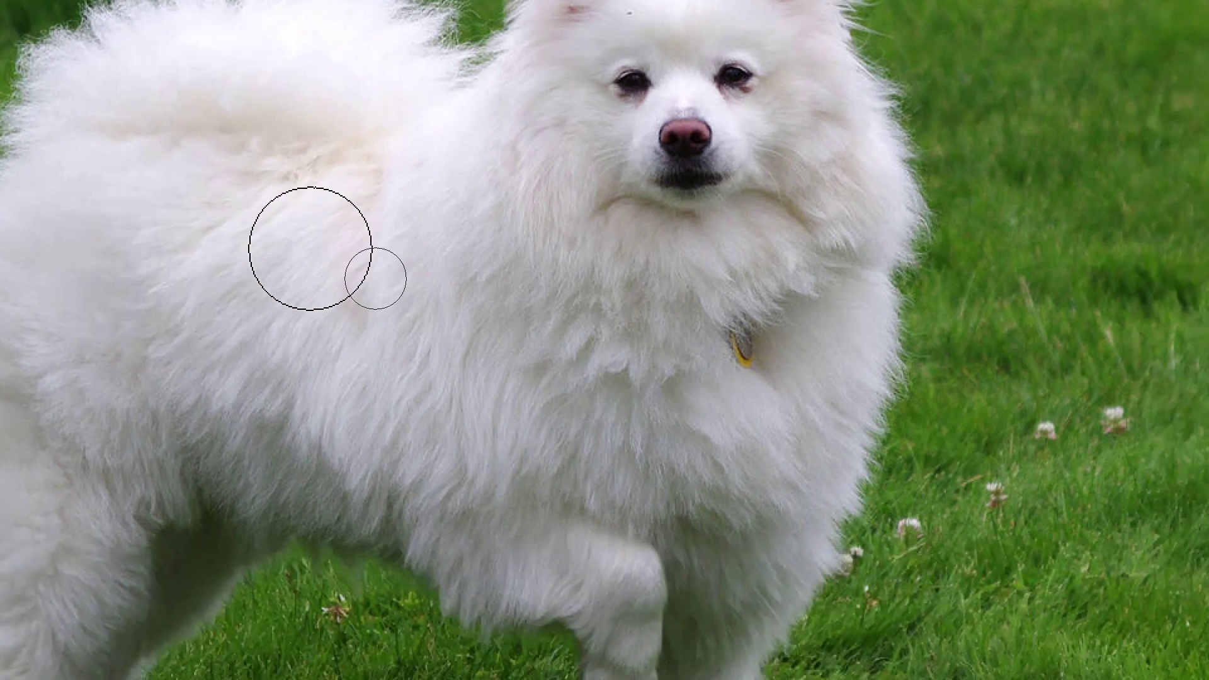
mouse_move(310, 248)
left_mouse_down()
mouse_move(319, 259)
mouse_move(299, 243)
left_mouse_up()
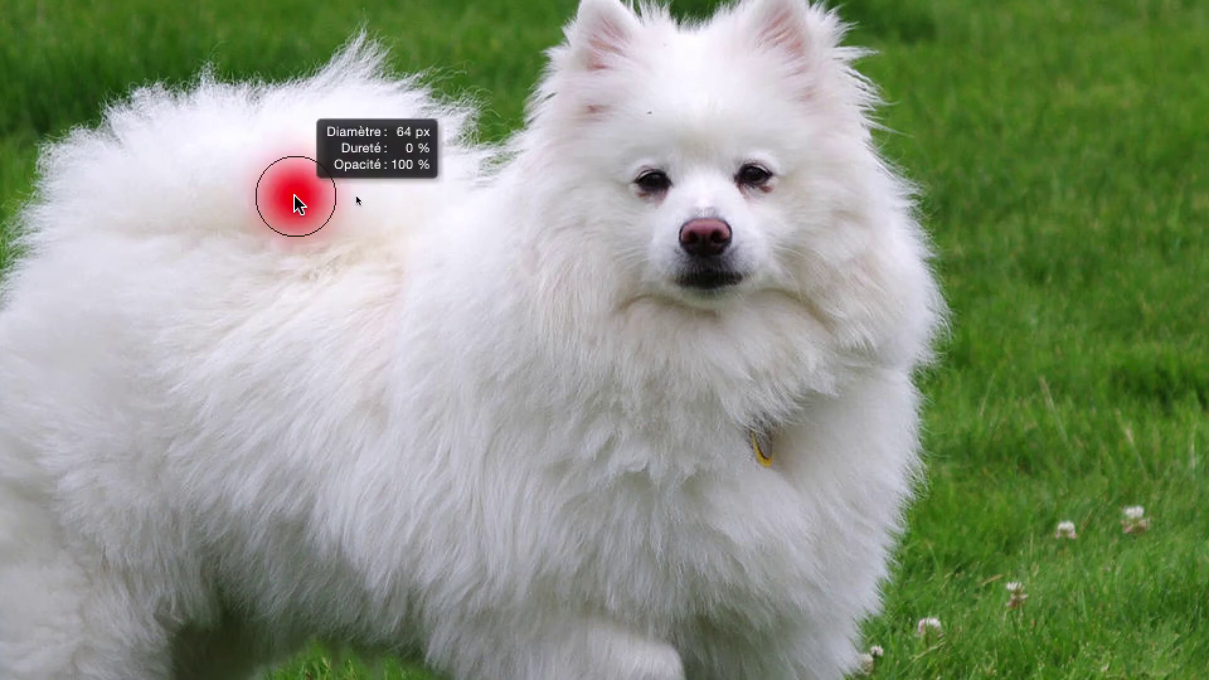
left_click_drag(296, 205, 297, 203)
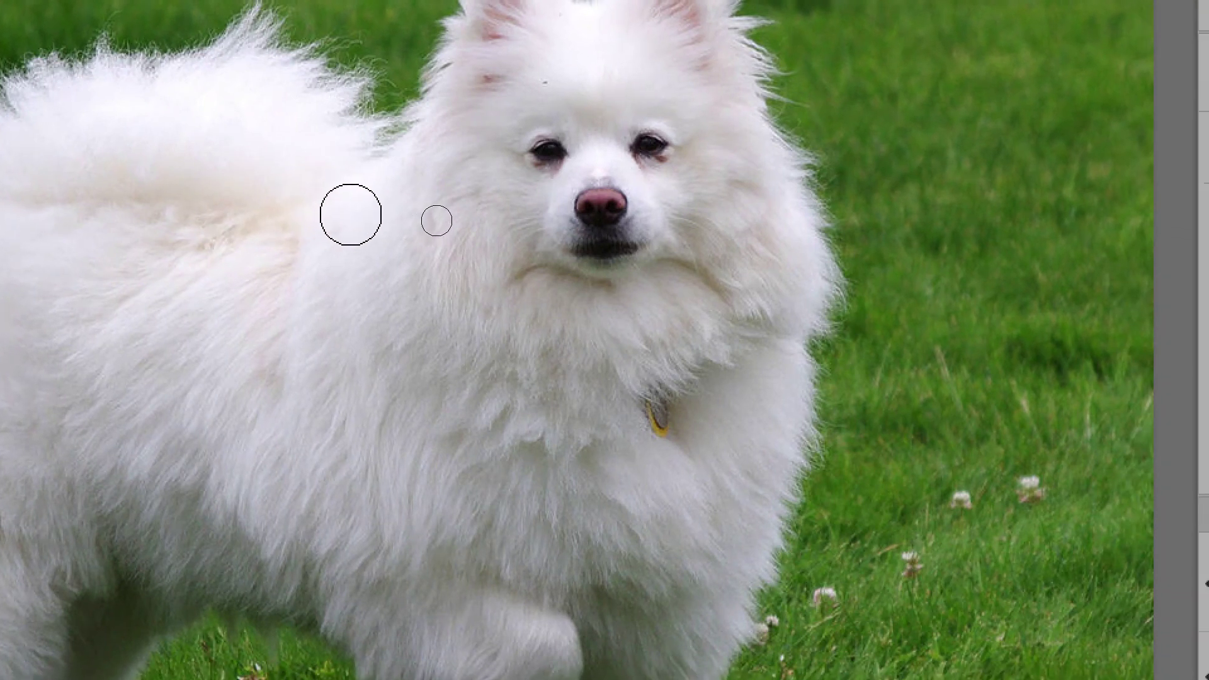
mouse_move(351, 216)
left_mouse_down()
mouse_move(362, 217)
mouse_move(334, 216)
left_mouse_up()
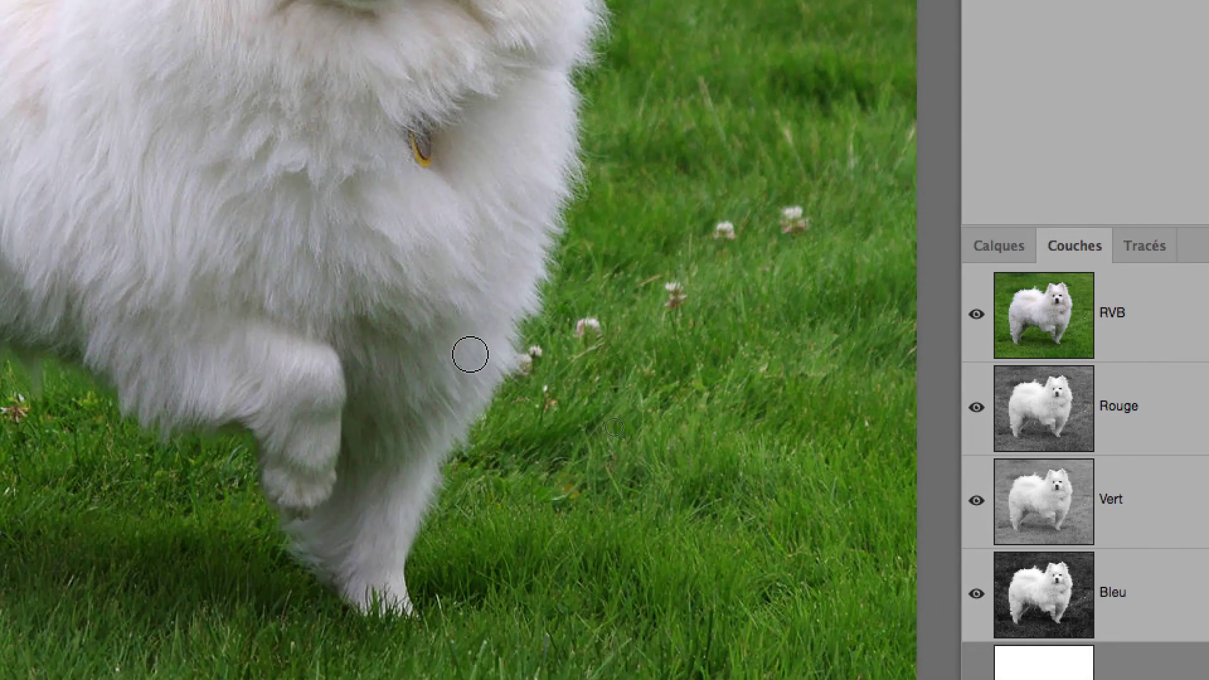
left_click_drag(470, 354, 473, 354)
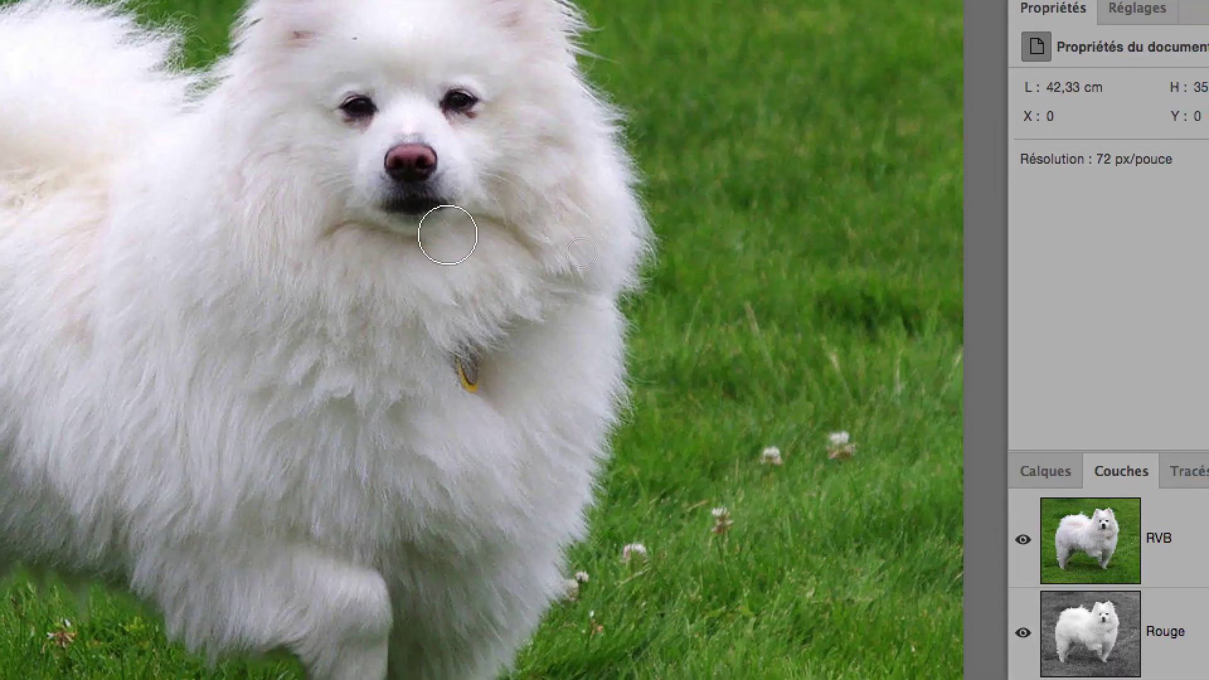
left_click_drag(446, 235, 451, 237)
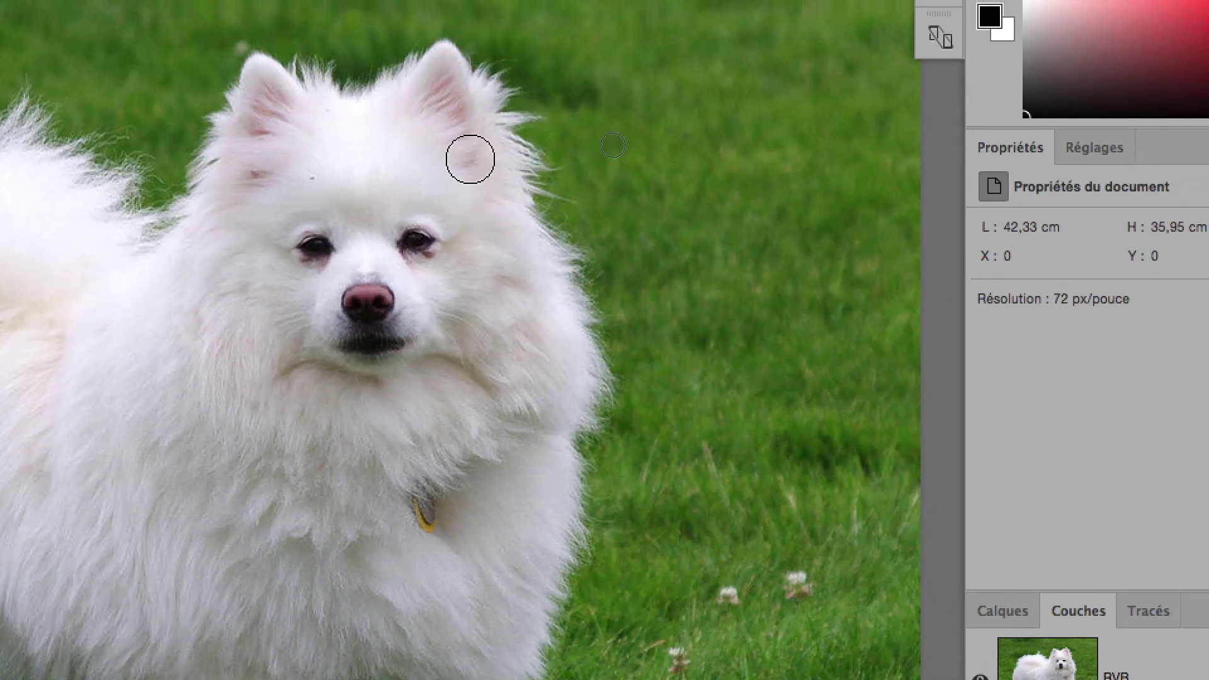
mouse_move(468, 165)
left_mouse_down()
mouse_move(497, 216)
mouse_move(495, 300)
mouse_move(440, 446)
mouse_move(439, 428)
left_mouse_up()
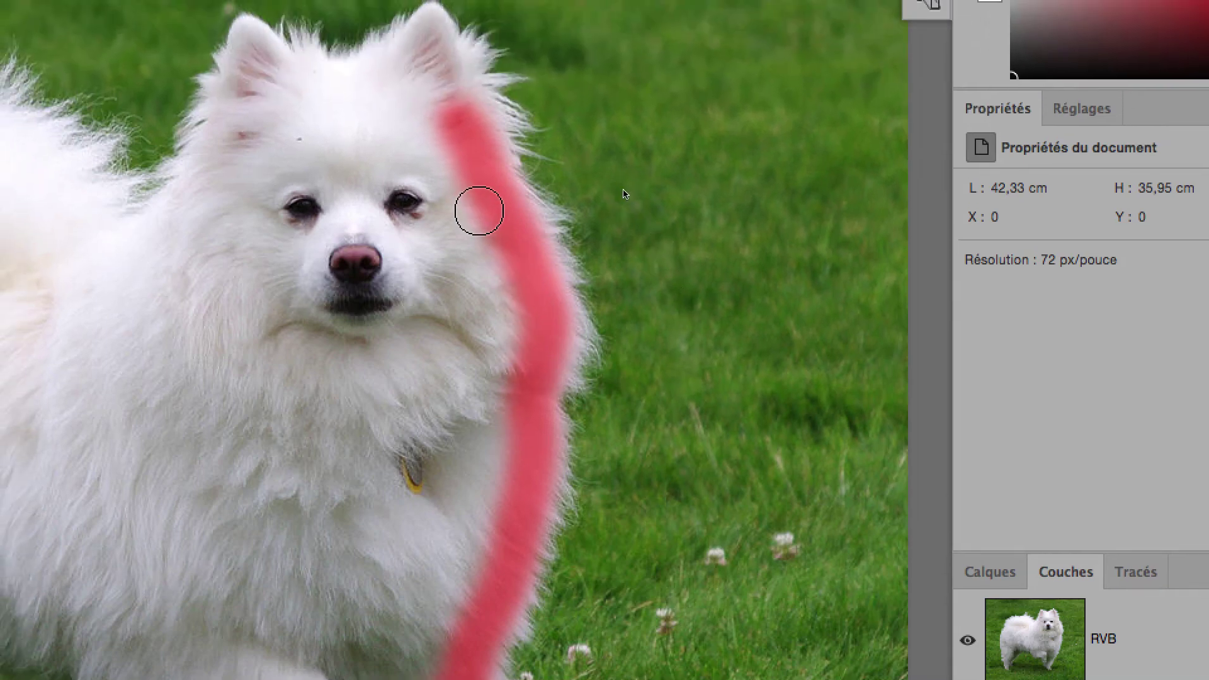
left_click_drag(478, 207, 508, 237)
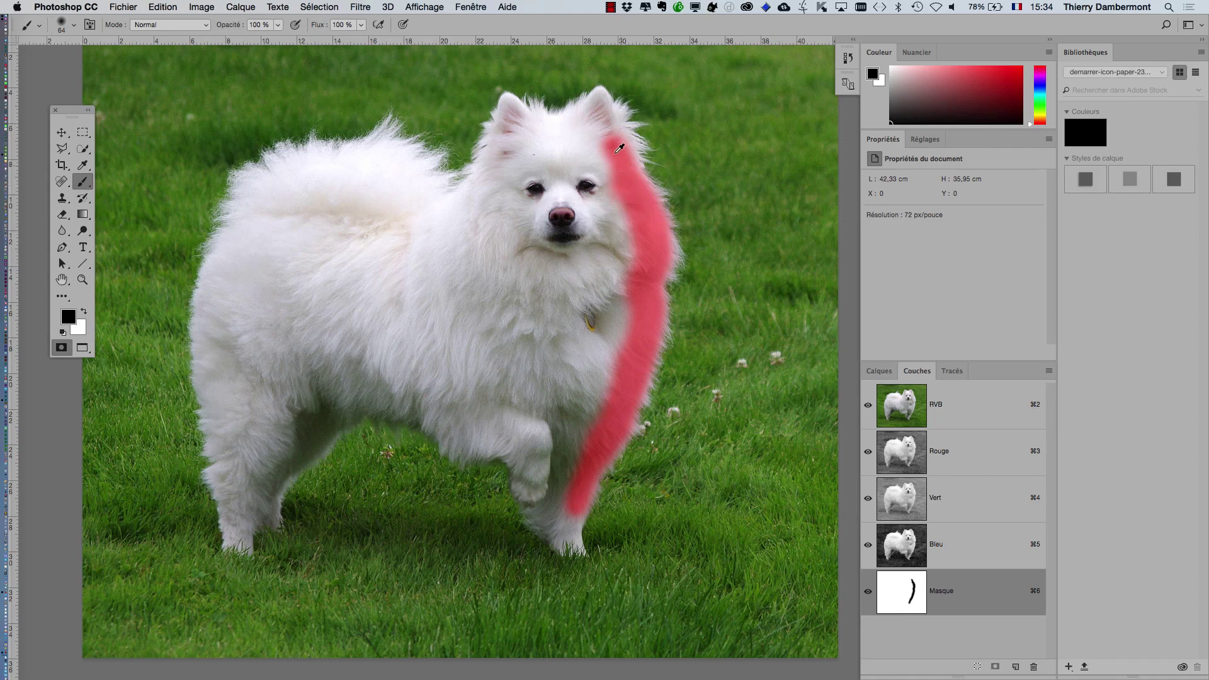
scroll(620, 145, "up", 1)
scroll(615, 134, "up", 3)
scroll(599, 157, "up", 2)
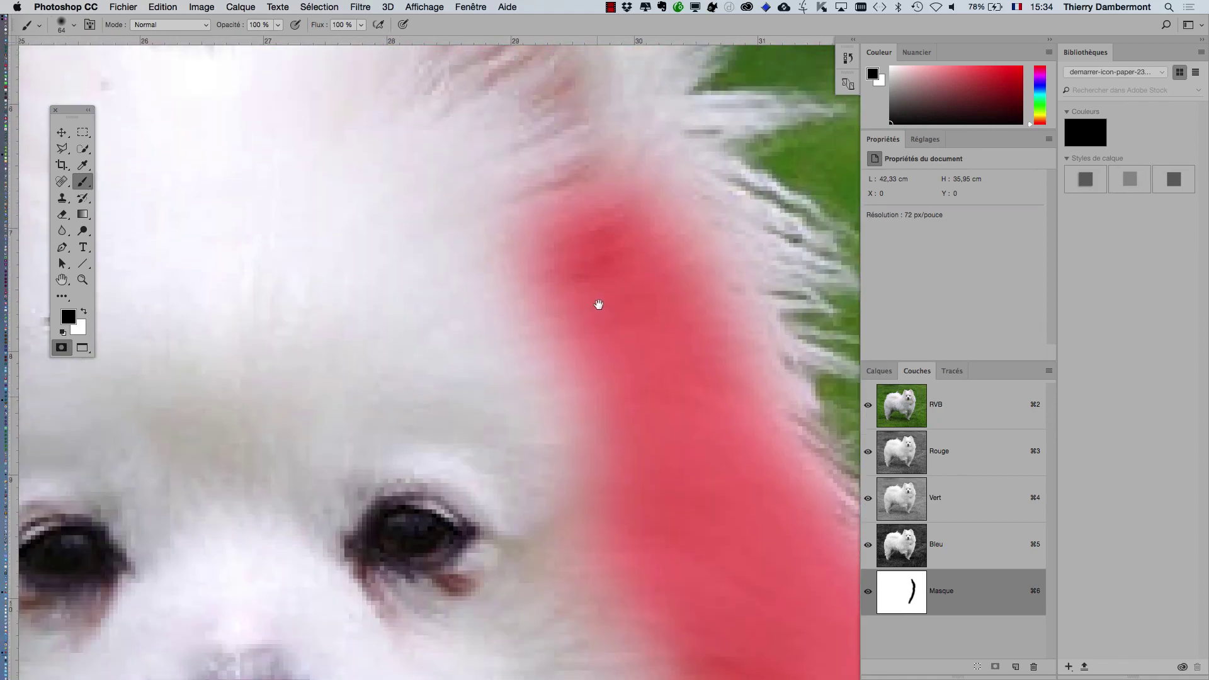
scroll(600, 306, "up", 2)
scroll(604, 296, "down", 2)
scroll(604, 296, "down", 1)
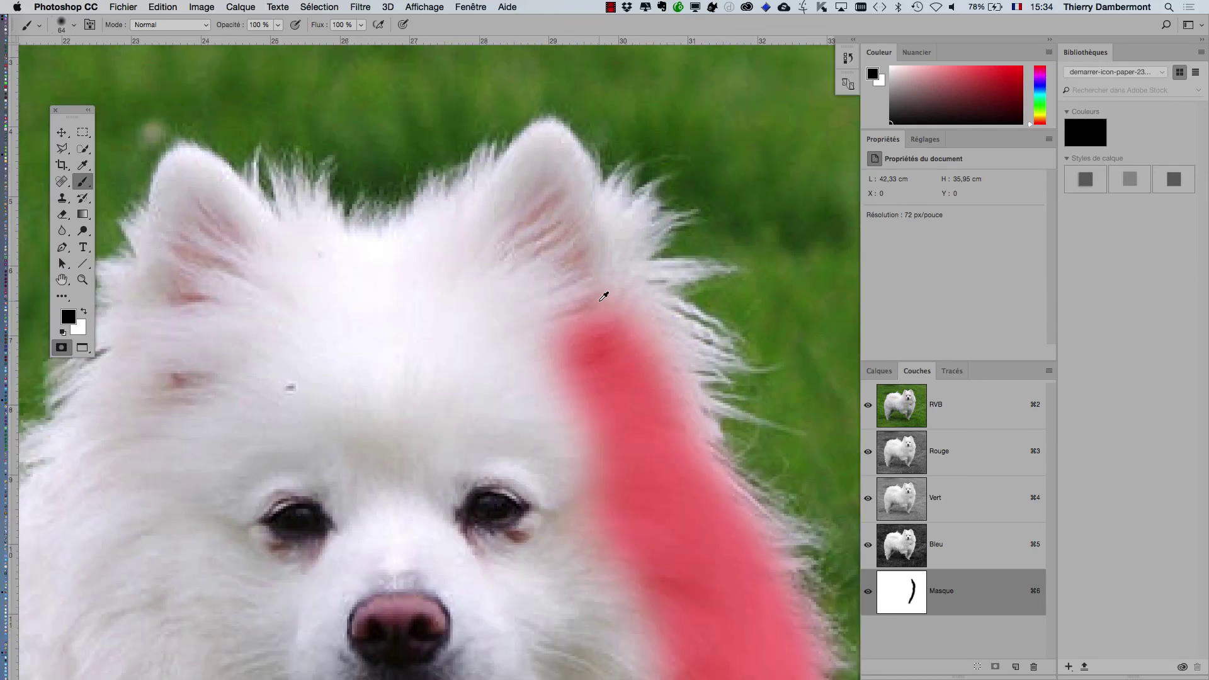
scroll(601, 298, "down", 1)
scroll(601, 298, "down", 1)
scroll(599, 301, "down", 1)
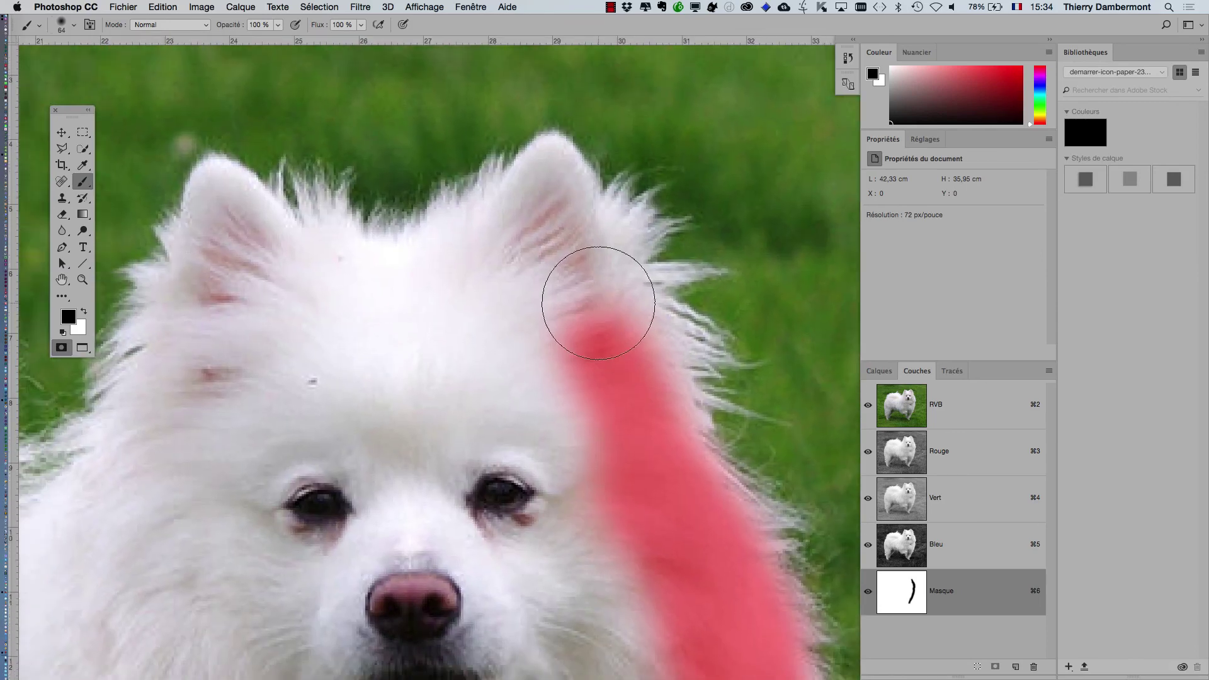